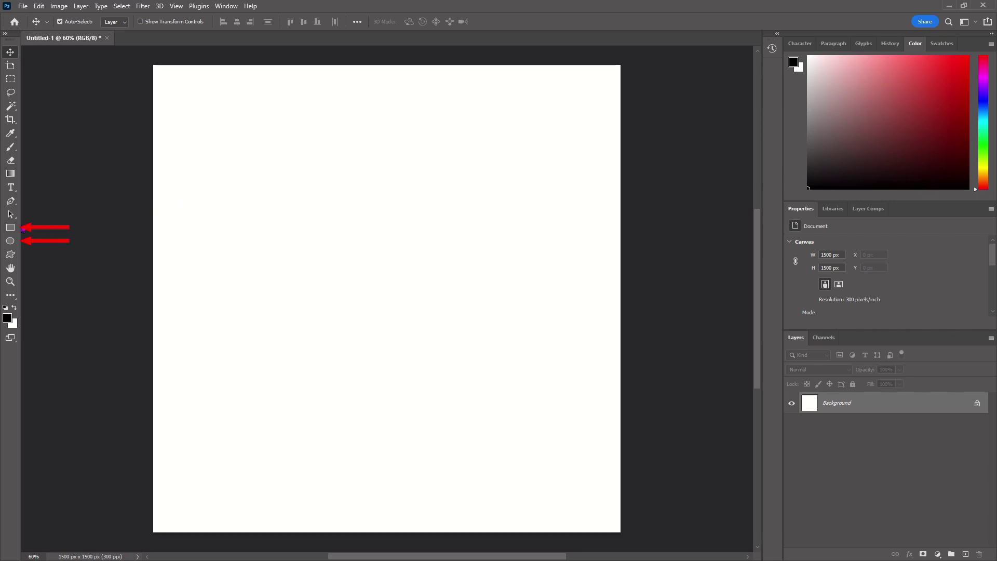
Step: Draw a black rectangle in the upper canvas and an ellipse below it
left_click(10, 228)
mouse_move(256, 122)
left_mouse_down()
mouse_move(532, 285)
mouse_move(512, 271)
left_mouse_up()
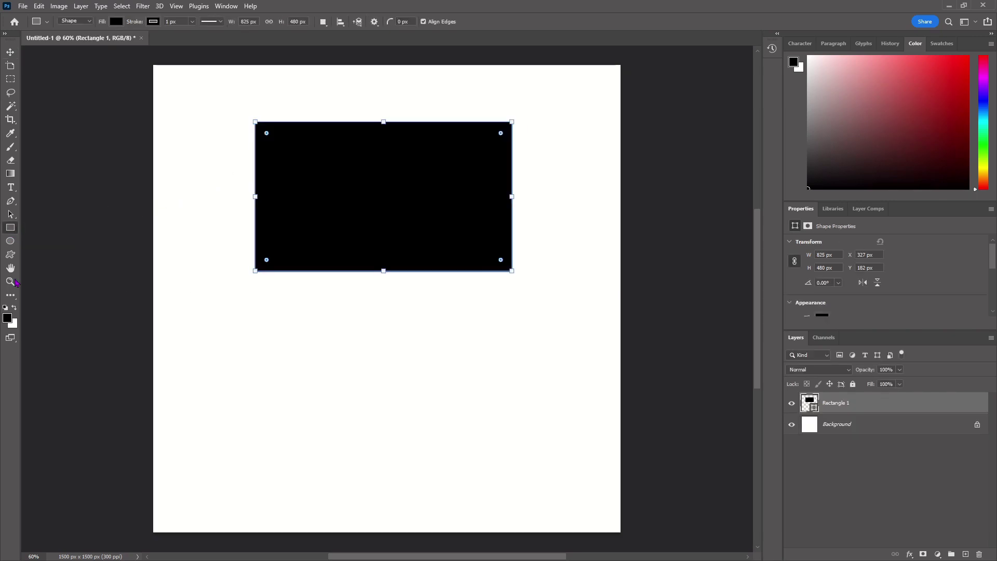
left_click(10, 241)
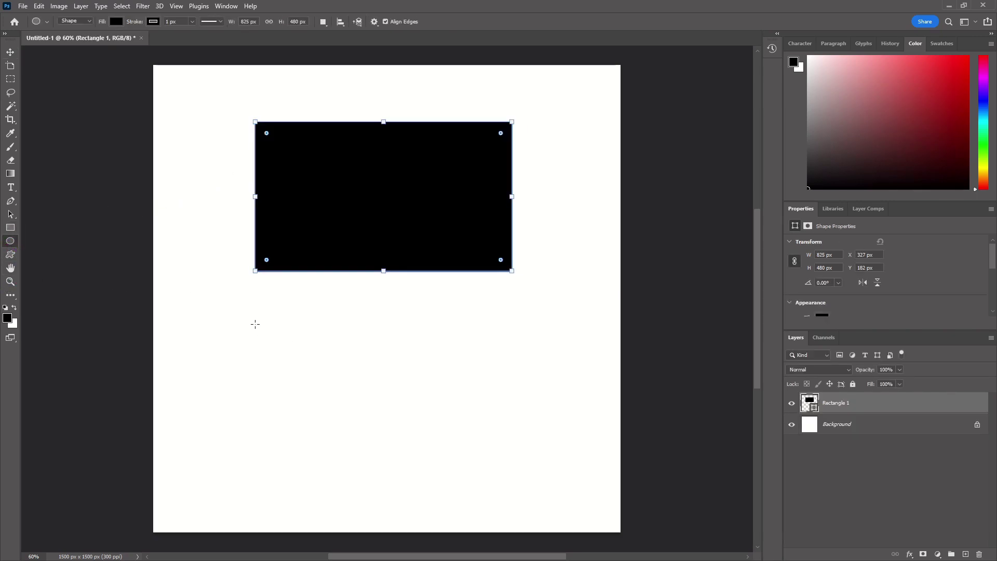
left_click_drag(255, 323, 395, 421)
Step: Draw a circle to the right of the ellipse
left_click(10, 228)
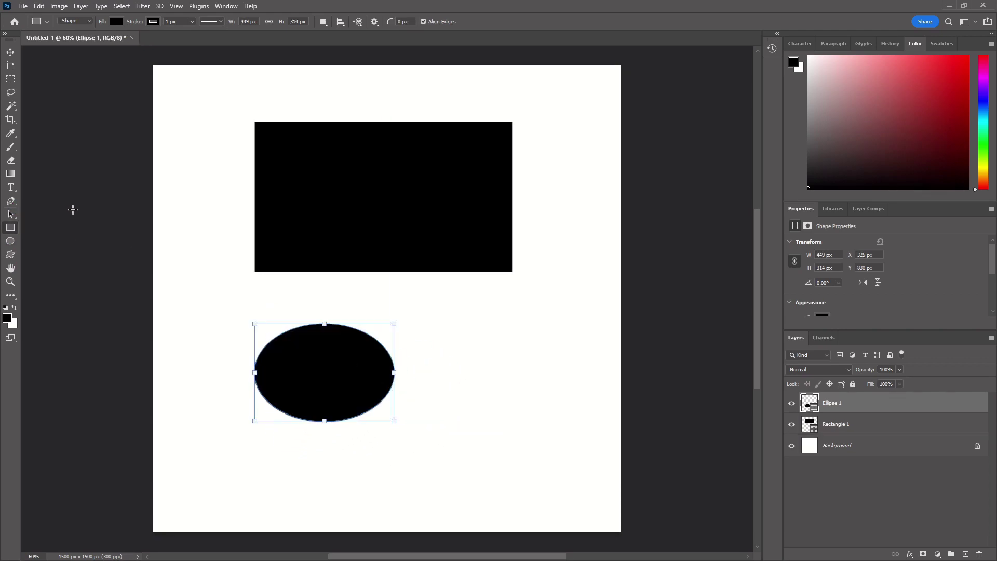
left_click(14, 242)
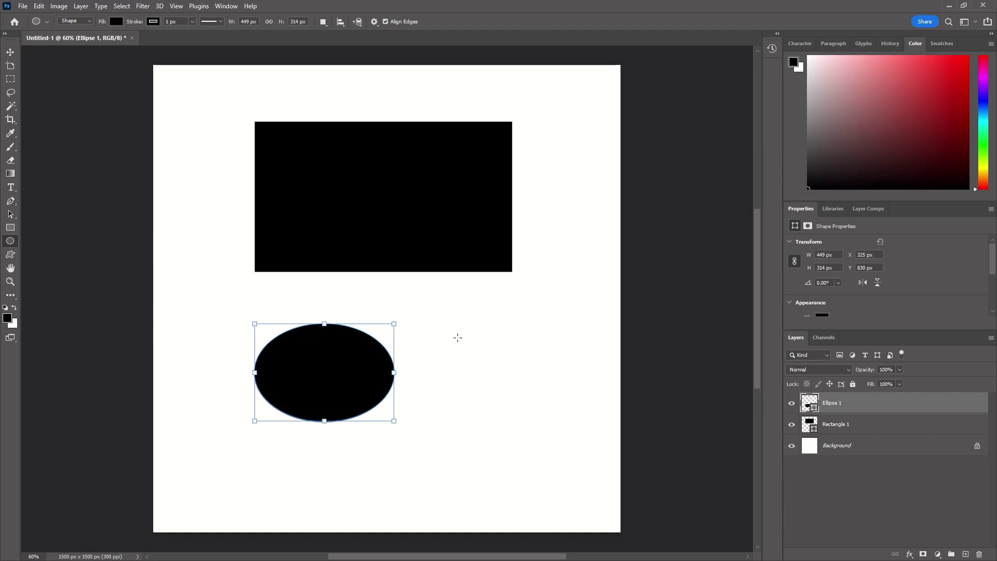
left_click_drag(424, 308, 532, 398)
Step: Undo the circle and ellipse, then fill the remaining rectangle red
key("v")
key("ctrl+z")
key("ctrl+z")
key("ctrl+z")
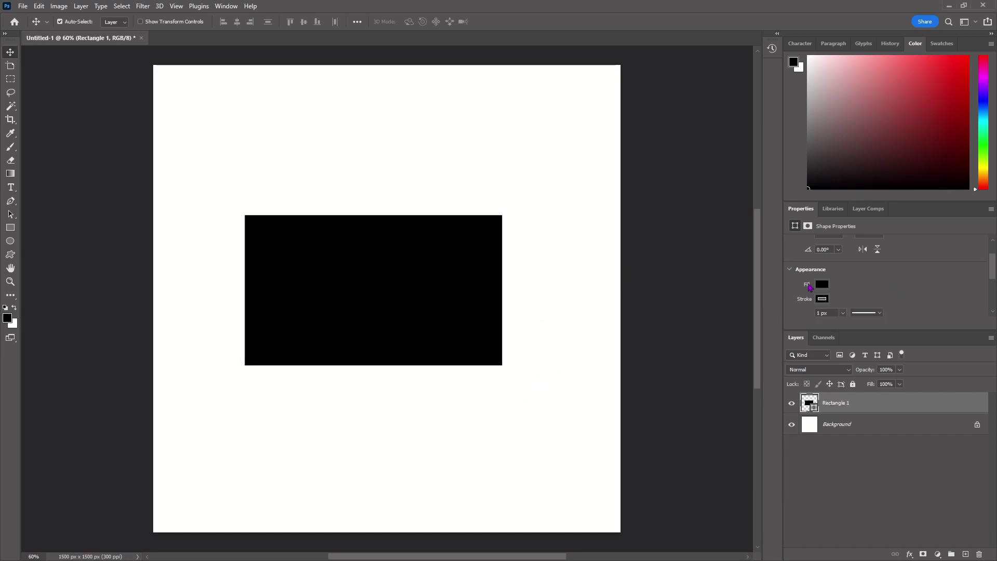
left_click(822, 284)
left_click(804, 339)
Step: Give the red rectangle a thick dark red outline and rounded corners
left_click(843, 296)
left_click_drag(852, 306, 858, 306)
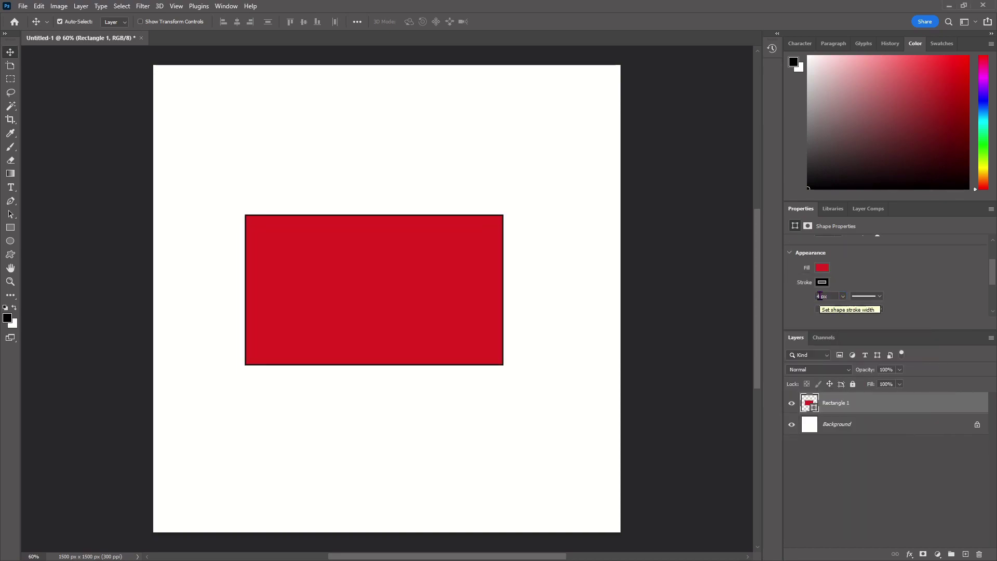
left_click(822, 282)
left_click(926, 302)
left_click(639, 216)
left_click(762, 164)
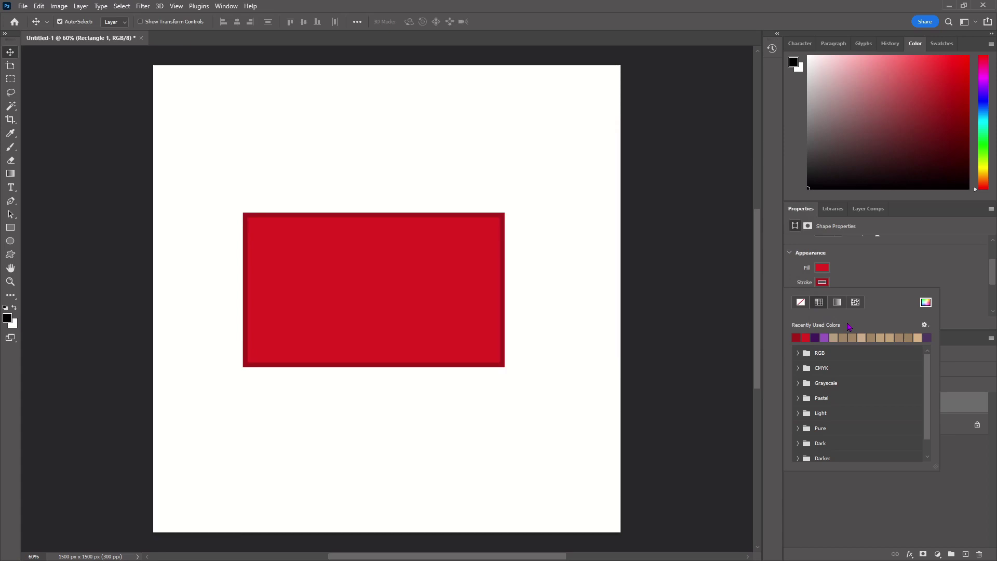
left_click(926, 303)
left_click(762, 164)
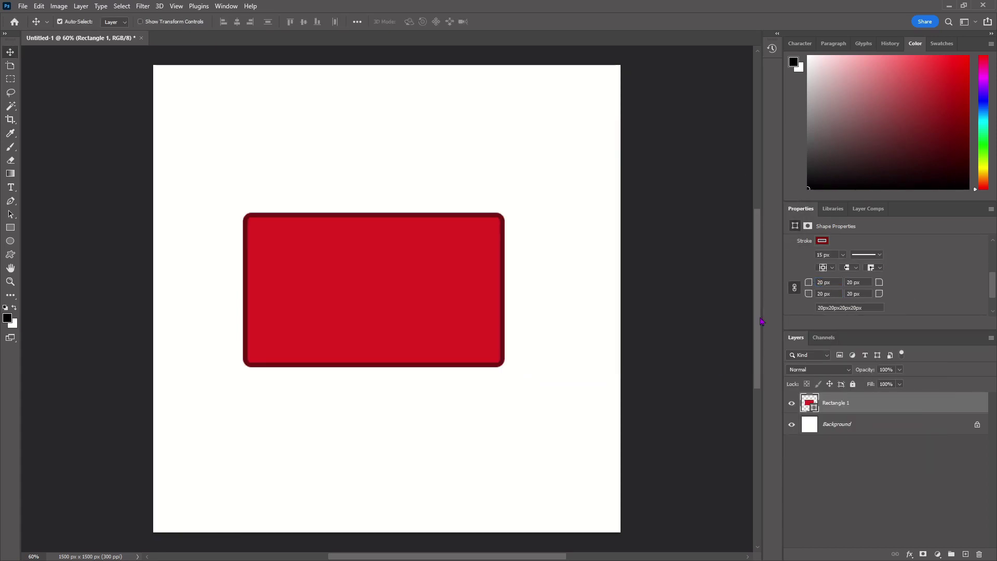
Step: Duplicate the red rectangle and scale the copy into a small panel on the left
scroll(832, 286, "up", 3)
left_click_drag(413, 287, 423, 394)
key("ctrl+t")
left_click_drag(508, 334, 376, 410)
key("Return")
left_click_drag(456, 234, 414, 178)
key("ctrl+t")
left_click_drag(372, 419, 216, 430)
key("Return")
Step: Make a wide panel copy, arrange the panels, and add a third small and second wide panel
key("ctrl+t")
left_click_drag(282, 419, 410, 419)
key("Return")
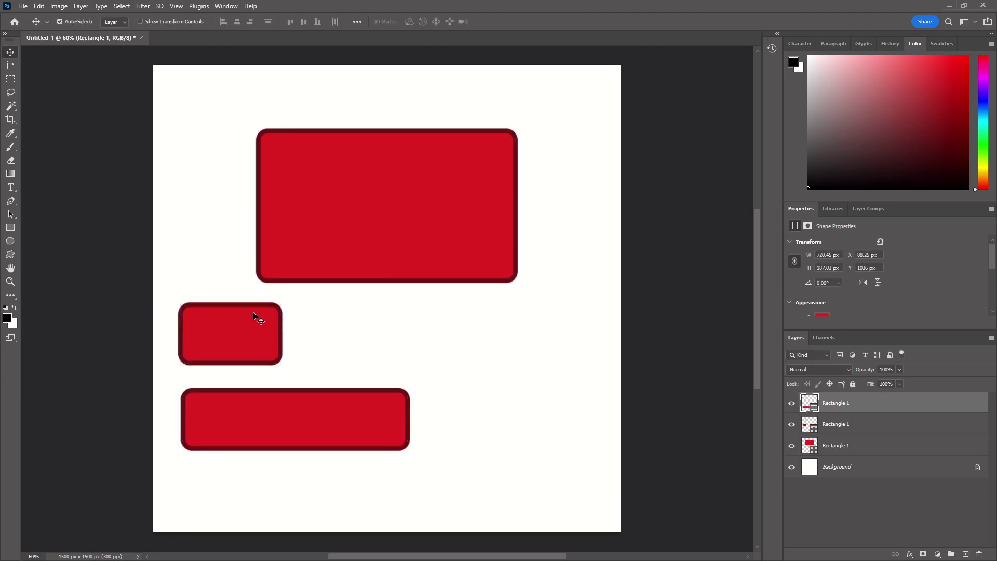
left_click_drag(387, 205, 295, 150)
left_click_drag(227, 322, 223, 267)
left_click_drag(291, 419, 282, 360)
left_click_drag(256, 285, 494, 280, "alt")
left_click_drag(305, 357, 304, 445, "alt")
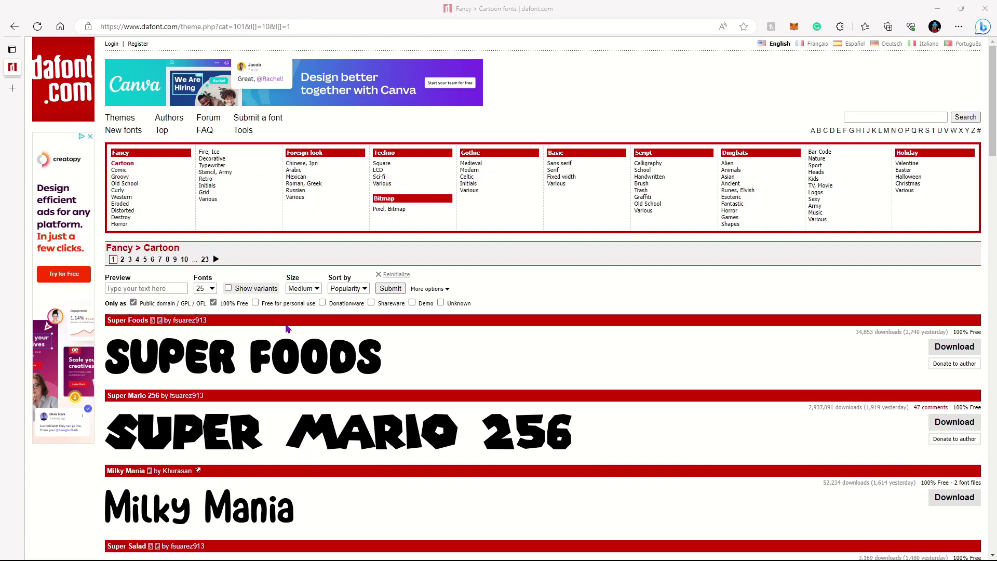
Step: Browse the Cartoon font list and download Planet Comic as planet_comic.zip
left_click(428, 289)
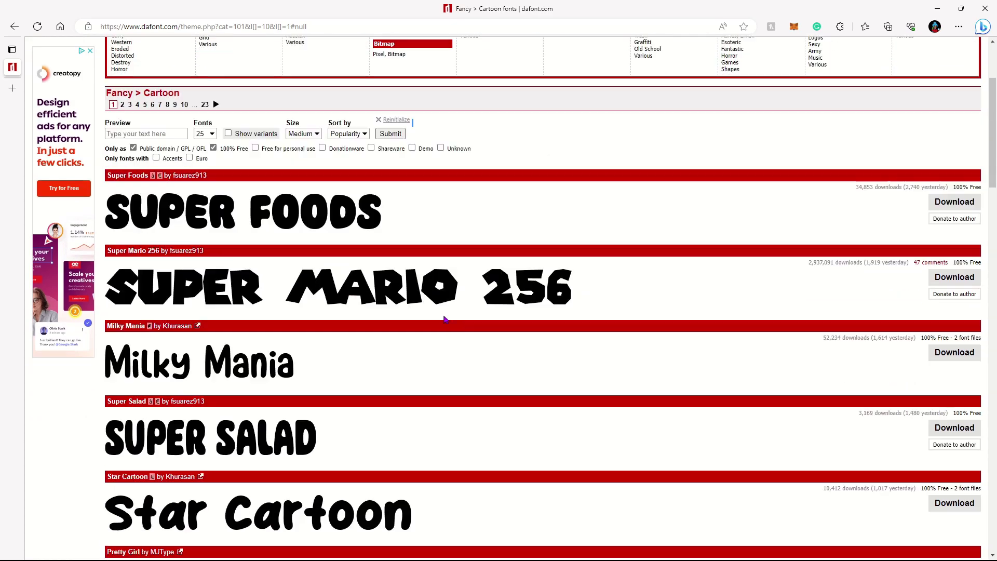
scroll(444, 319, "down", 20)
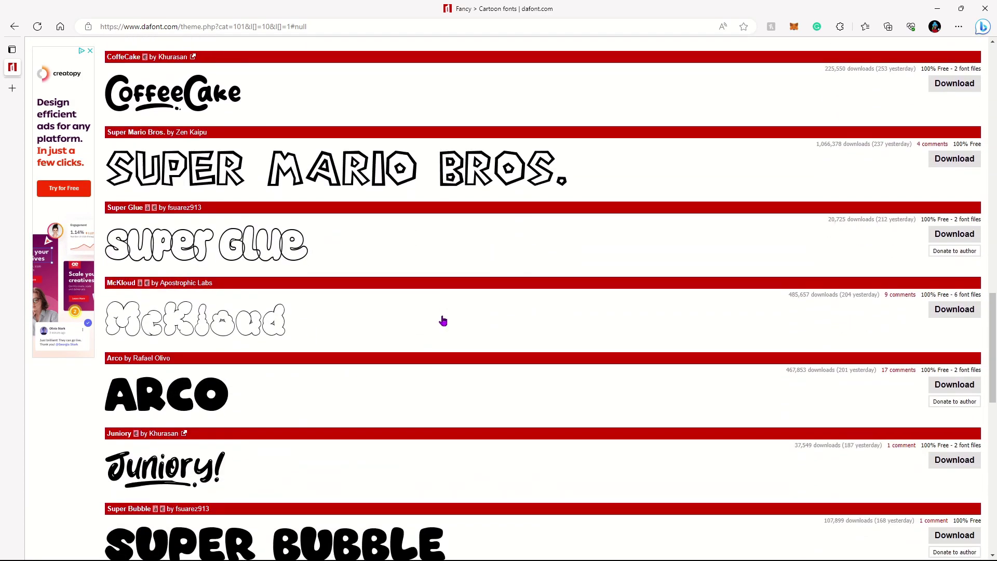
scroll(443, 322, "up", 12)
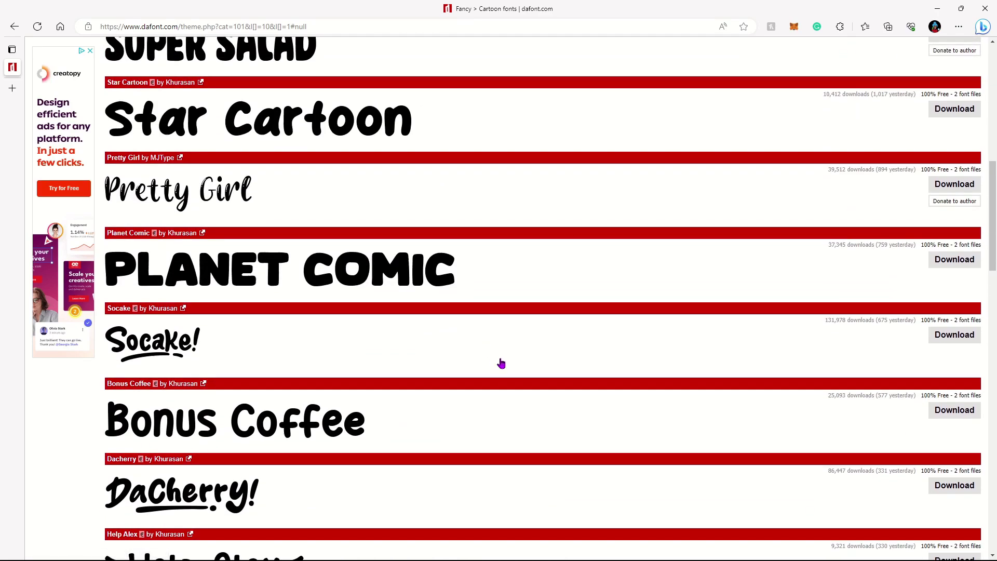
scroll(501, 363, "up", 3)
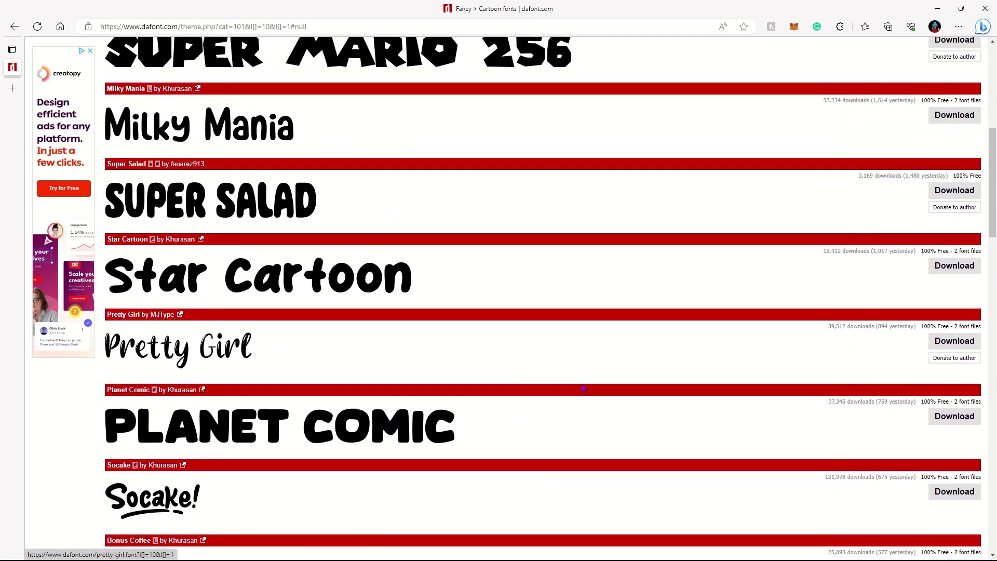
left_click(952, 423)
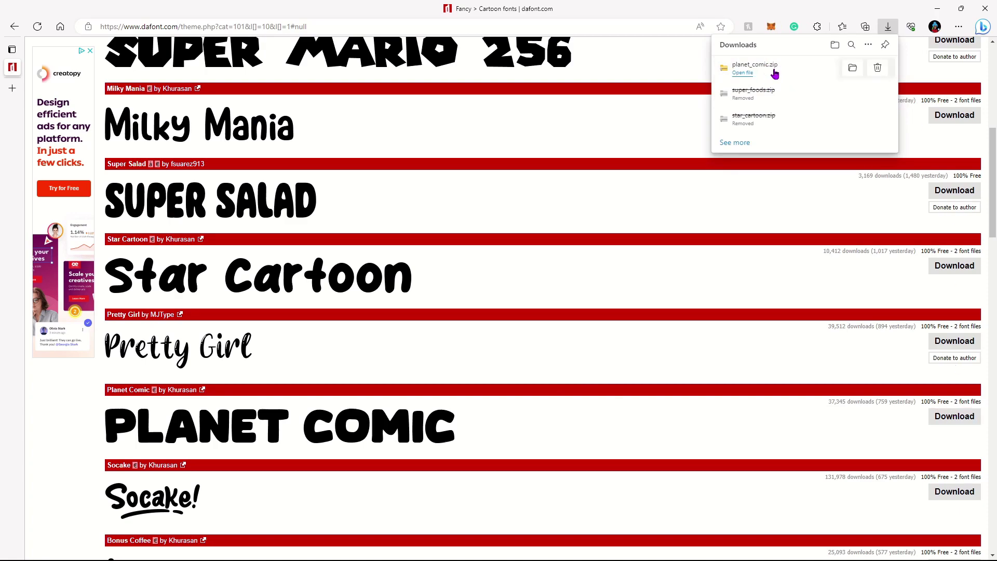
Step: Open planet_comic.zip and preview the OpenType Planet Comic font file
left_click(744, 73)
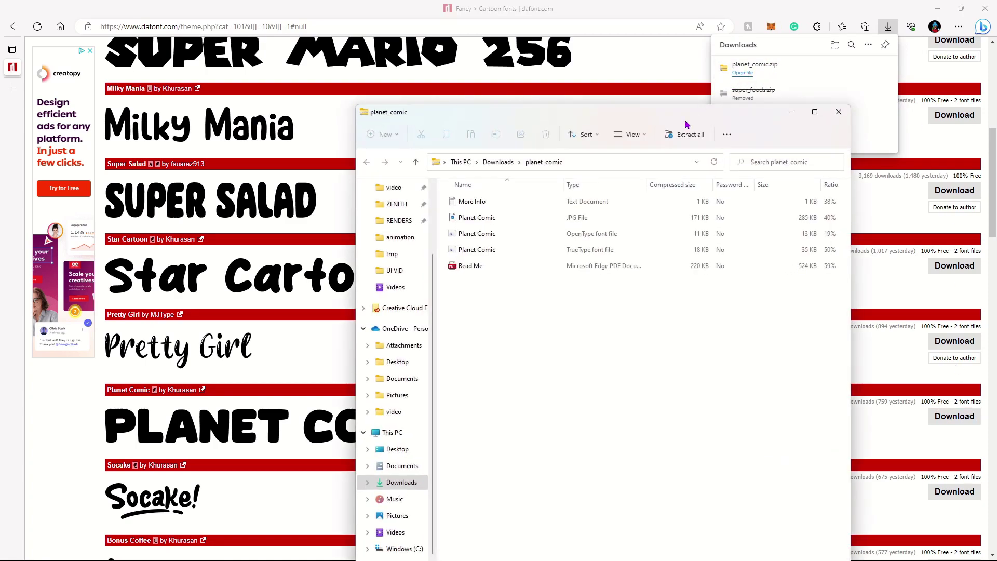
left_click(502, 236)
double_click(503, 238)
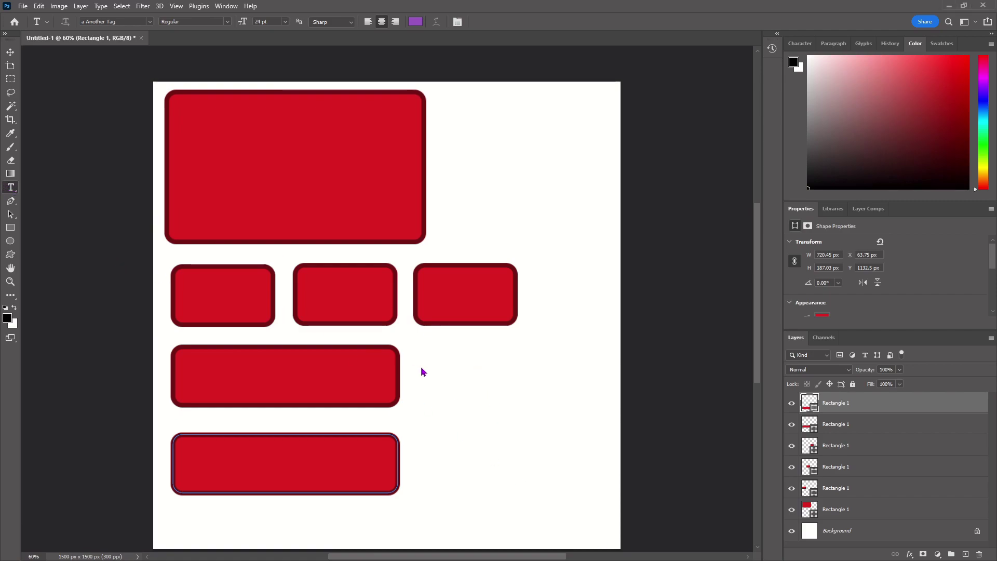
Step: Type 'SHOP' beside the wide red panel and set it in Planet Comic
left_click(451, 373)
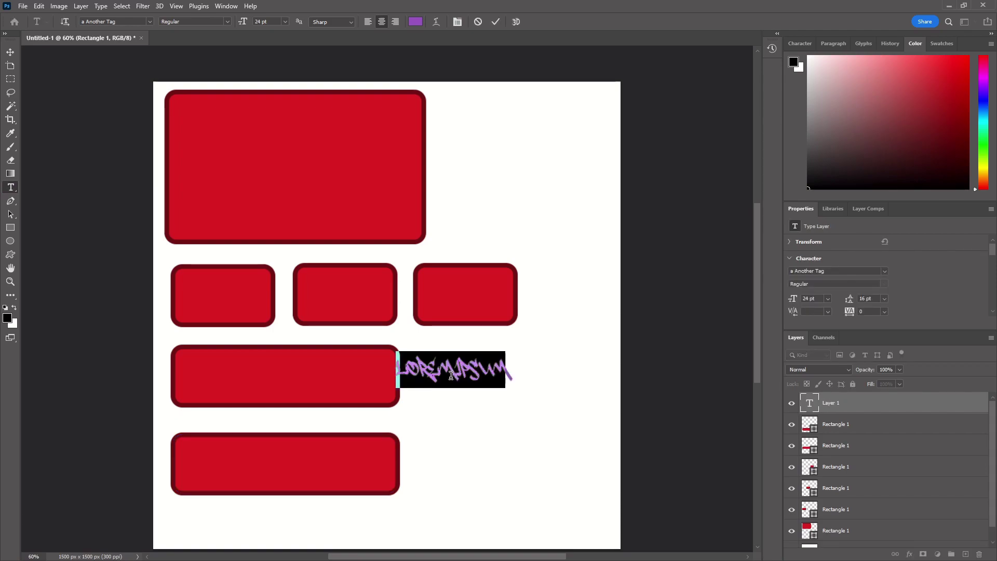
type("SHOP")
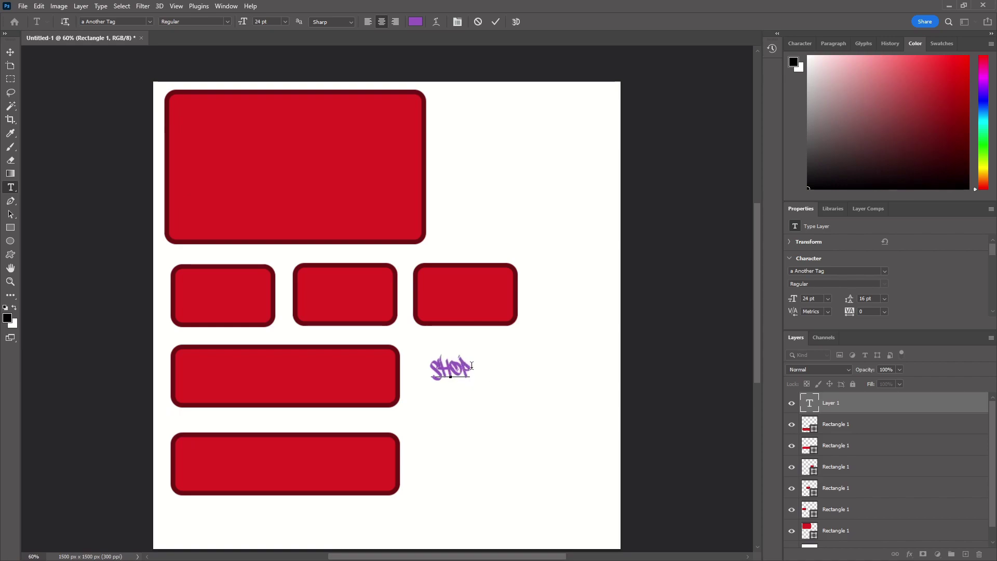
left_click_drag(472, 365, 429, 374)
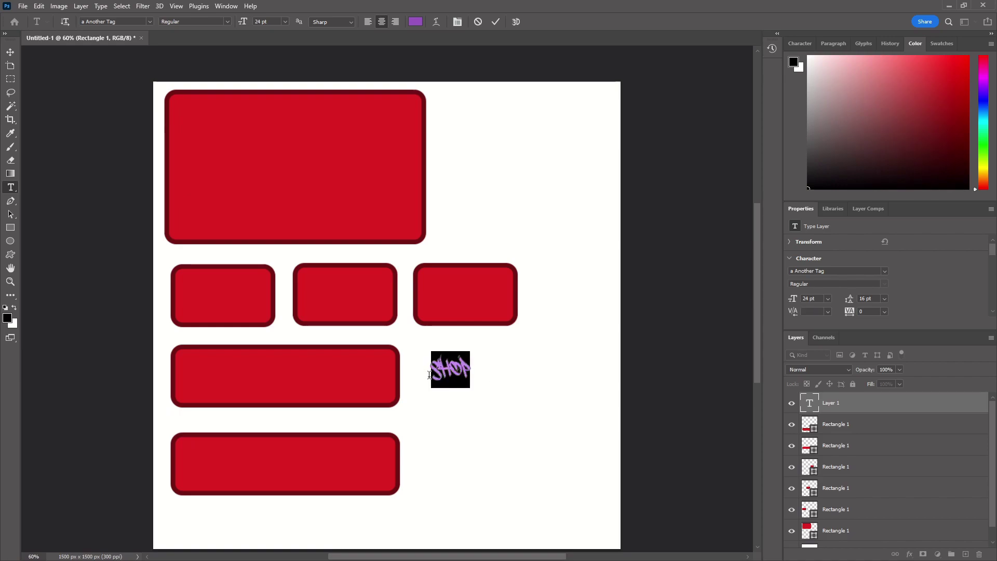
left_click(885, 271)
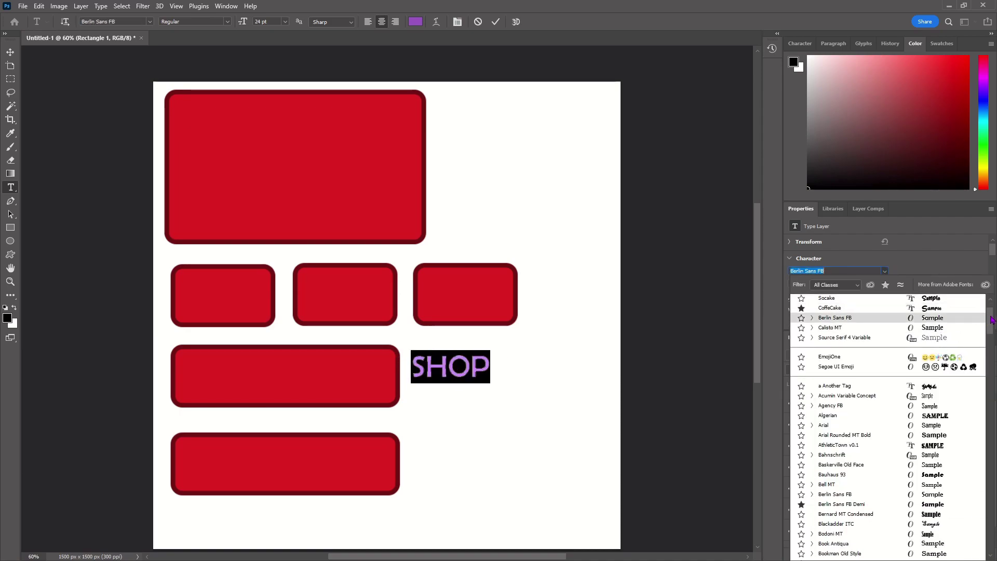
scroll(990, 359, "down", 5)
left_click_drag(990, 359, 986, 456)
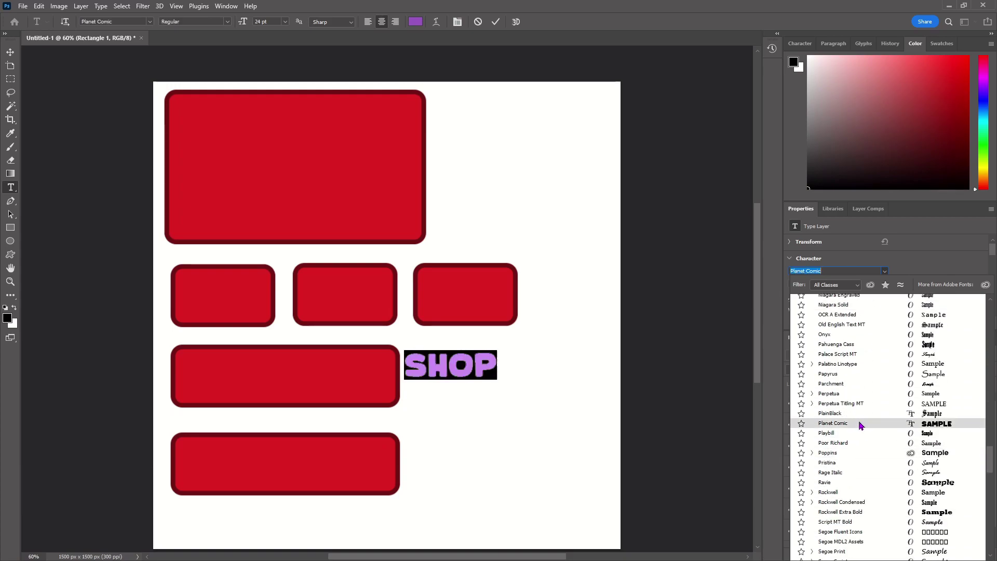
left_click(859, 424)
left_click(549, 366)
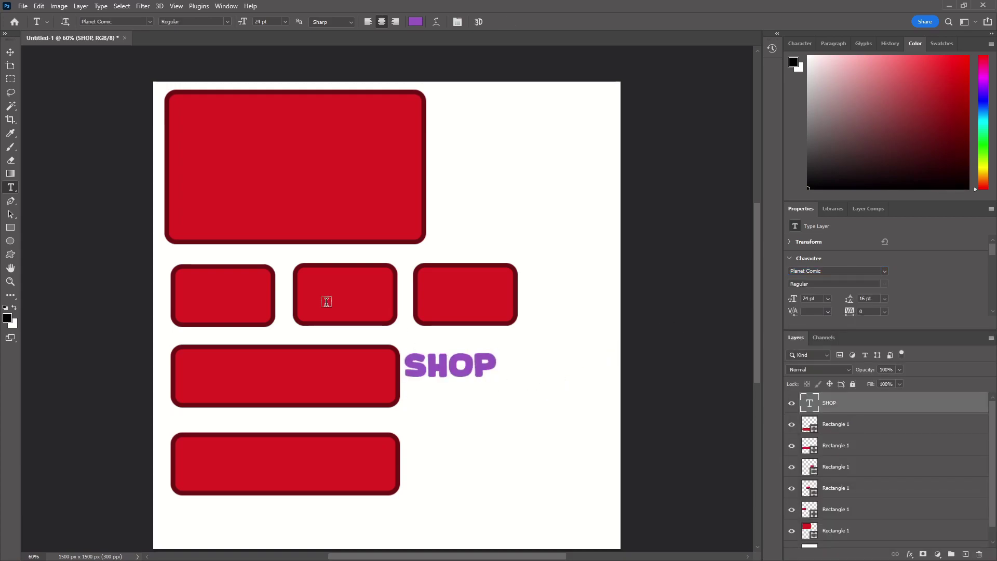
Step: Move the SHOP text onto the first small red panel and select it
left_click(11, 55)
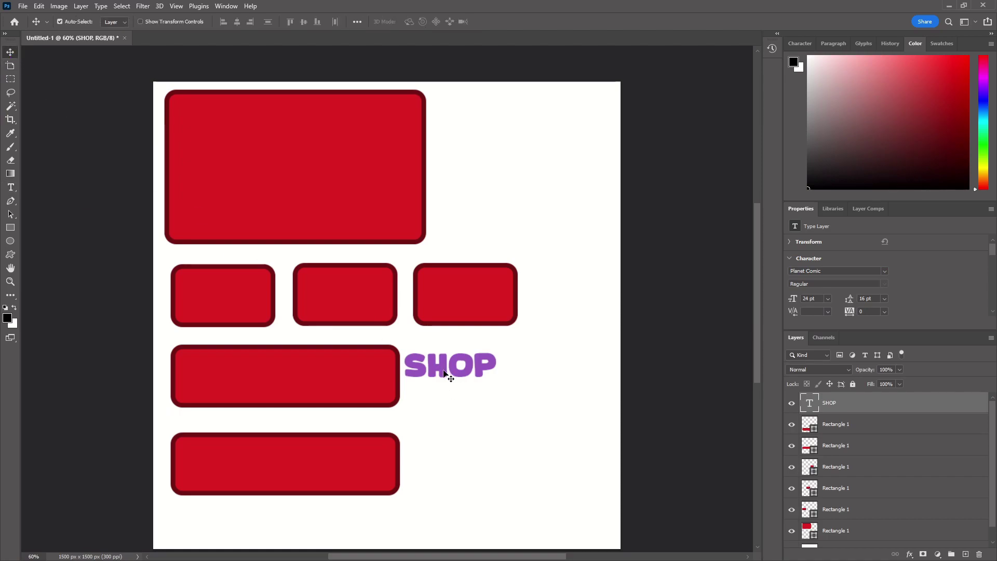
left_click_drag(444, 375, 218, 304)
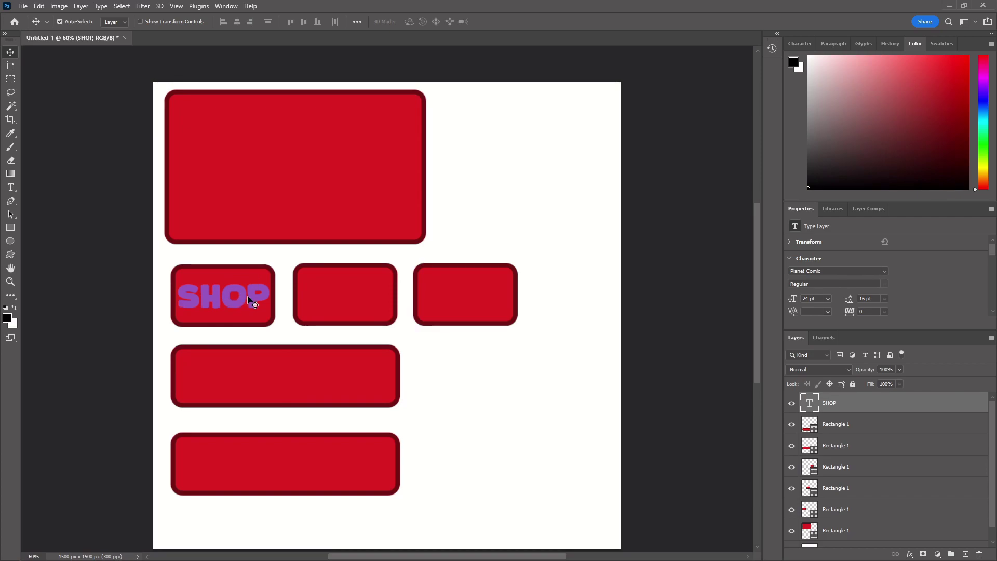
double_click(248, 295)
scroll(875, 289, "down", 2)
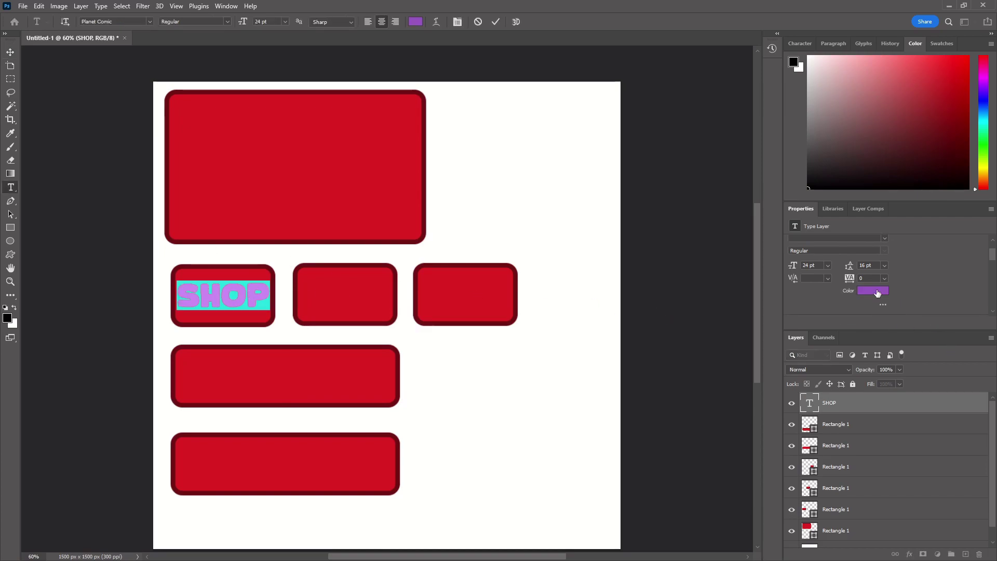
Step: Colour the SHOP text dark red (#611010) and commit it
left_click(872, 282)
left_click(672, 181)
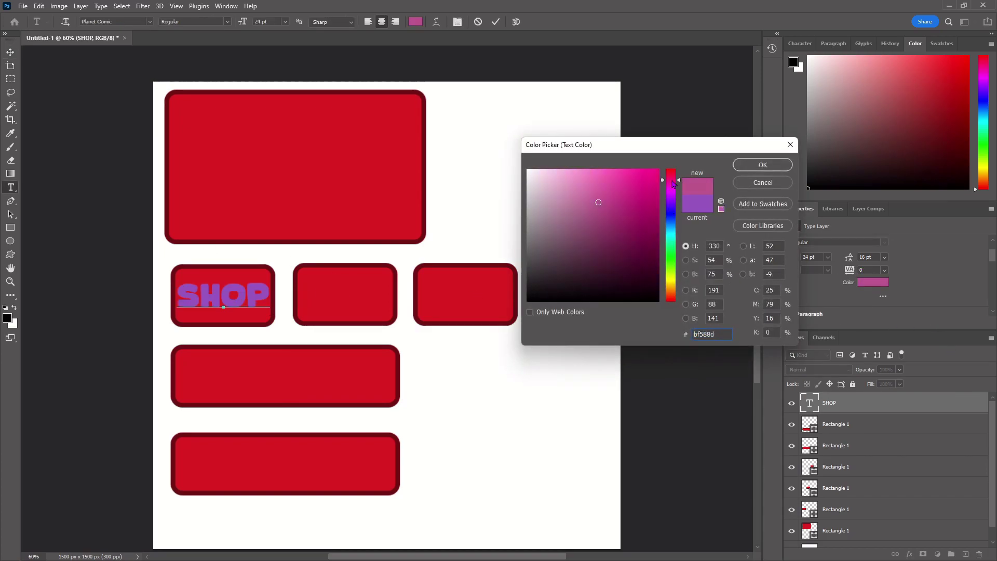
mouse_move(672, 177)
left_mouse_down()
mouse_move(665, 201)
mouse_move(671, 186)
left_mouse_up()
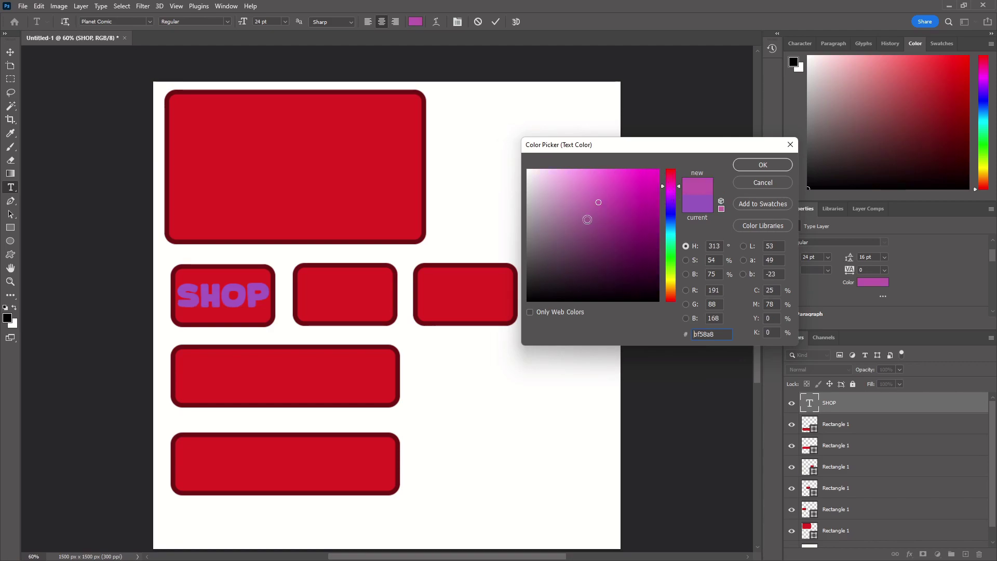
left_click(328, 244)
mouse_move(642, 229)
left_mouse_down()
mouse_move(645, 264)
mouse_move(636, 251)
left_mouse_up()
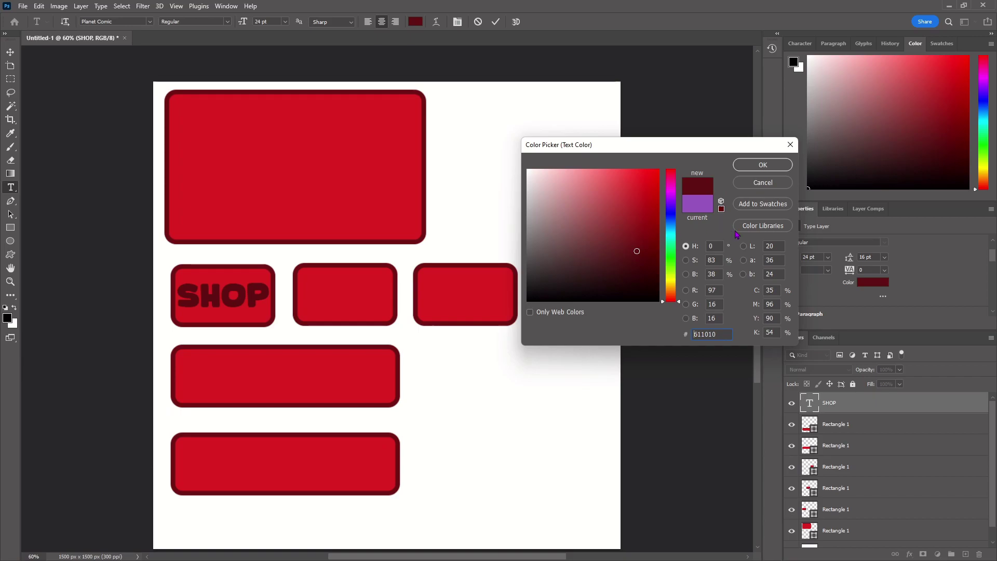
left_click(774, 165)
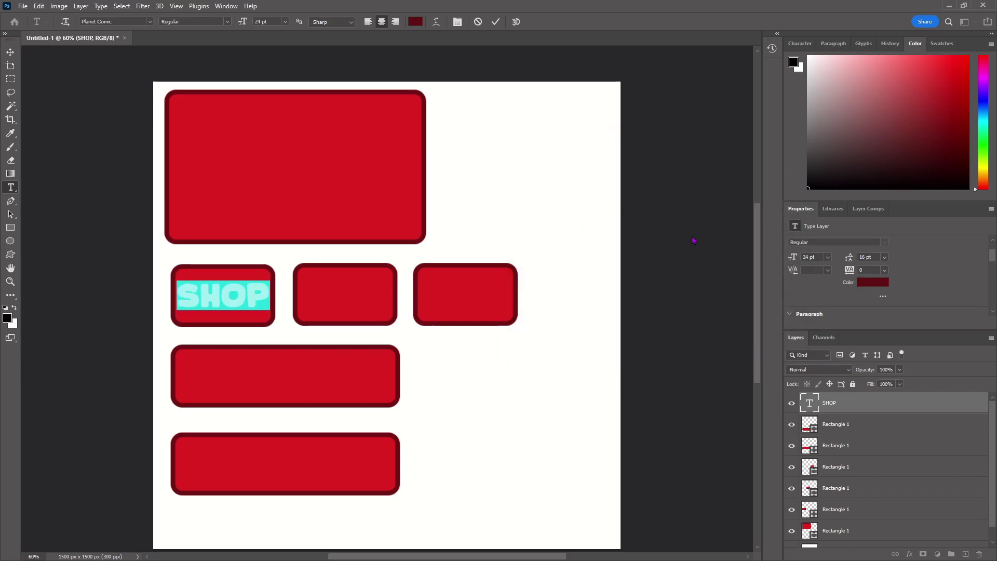
key("ctrl+Return")
key("v")
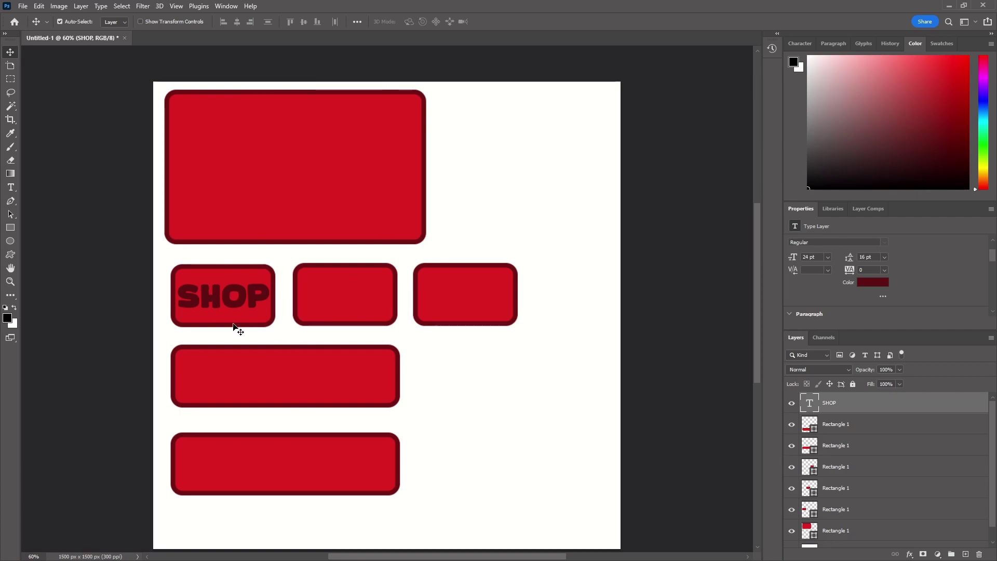
Step: Duplicate the SHOP label and retype it as SETTINGS on the widened middle button
scroll(254, 328, "down", 1)
key("ctrl+j")
left_click_drag(255, 283, 417, 299)
left_click_drag(372, 266, 614, 167)
left_click_drag(389, 307, 552, 175)
double_click(495, 166)
type("SETTINGS")
key("ctrl+Return")
key("v")
left_click(485, 152)
Step: Delete the spare small rectangle, place SETTINGS beside SHOP, and label the third button INVENTORY
left_click(479, 279)
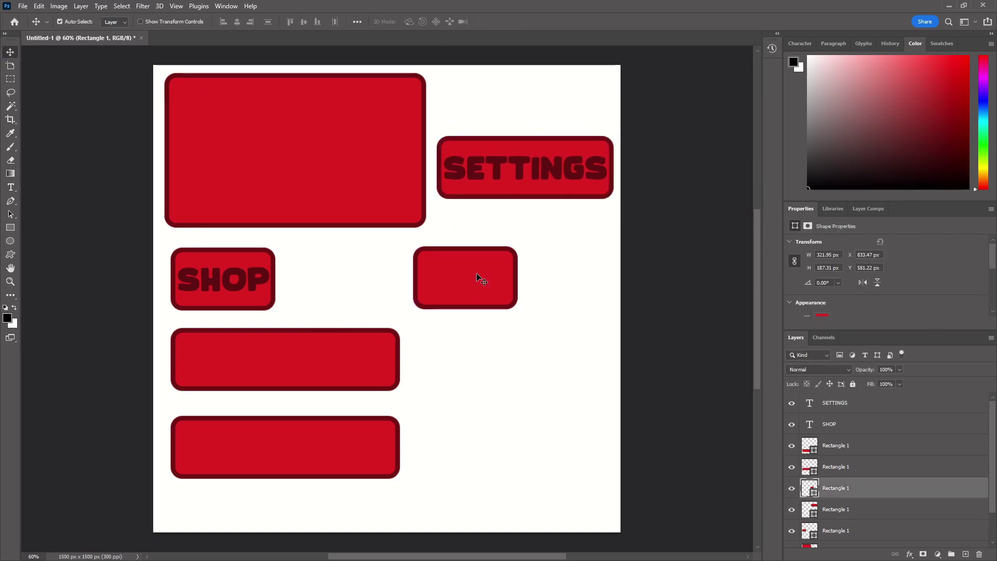
key("Delete")
left_click_drag(620, 247, 516, 109)
left_click_drag(525, 171, 329, 356)
double_click(318, 360)
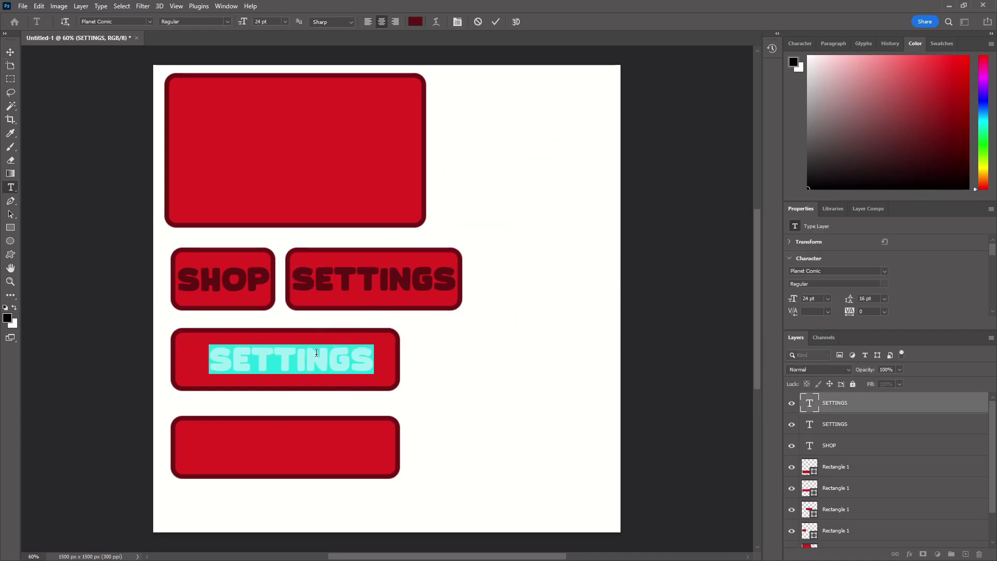
key("BackSpace")
type("INVENTORY")
key("ctrl+Return")
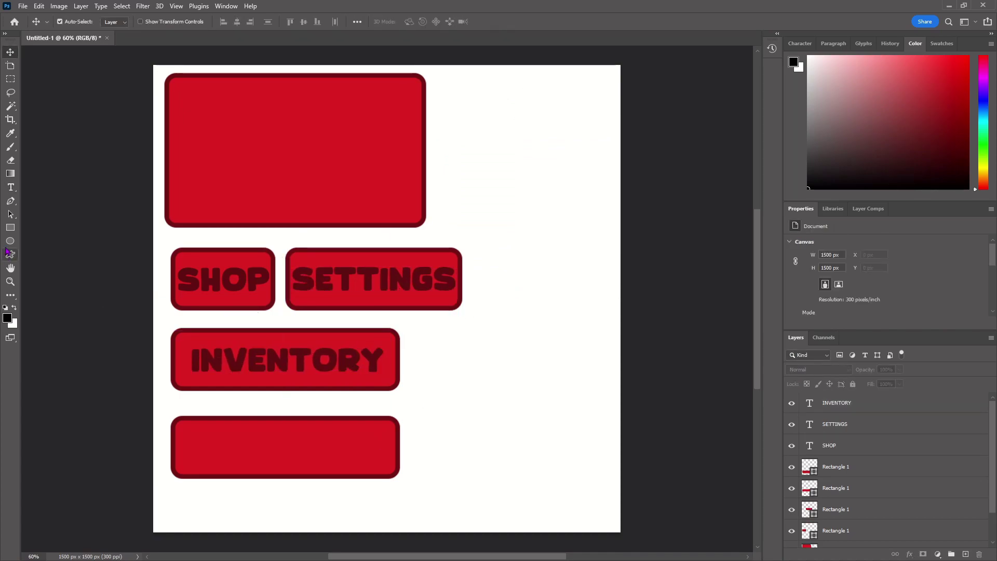
key("v")
Step: Copy the label onto the fourth button and retype it as ANIMATIONS
left_click_drag(285, 369, 285, 455)
double_click(369, 448)
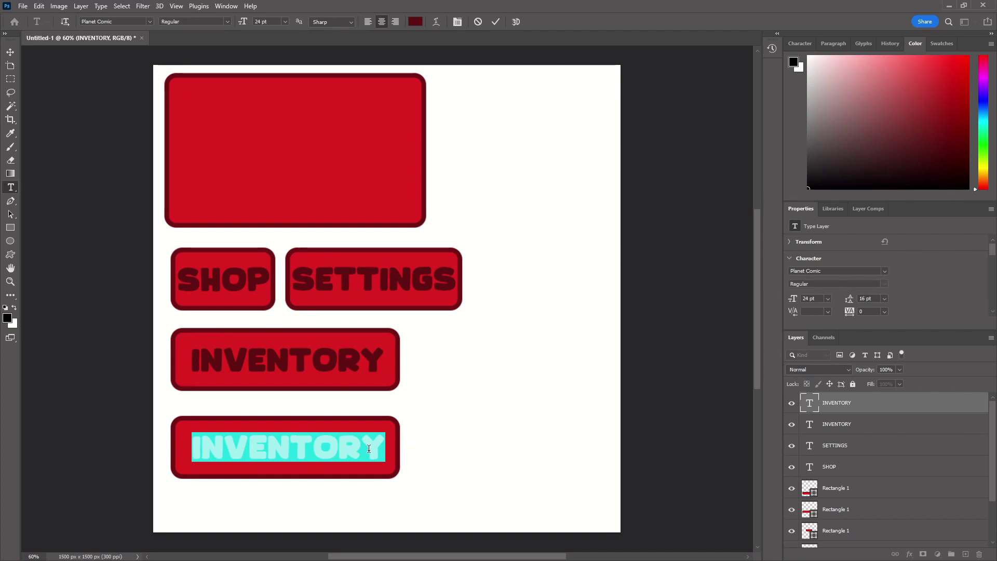
type("AnIMATIONS")
key("ctrl+Return")
key("v")
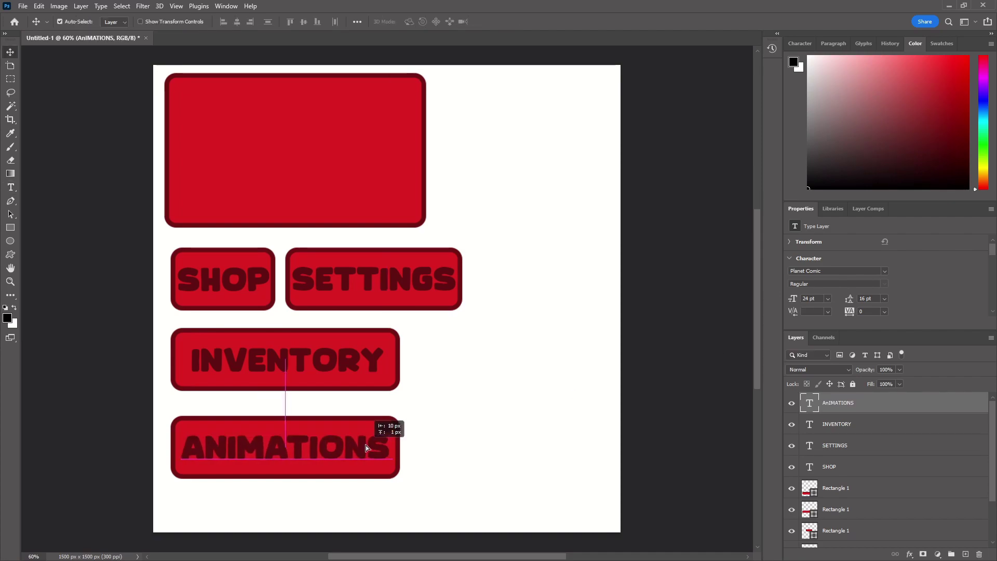
Step: Move the big red rectangle to the corner and make it taller and wider
mouse_move(351, 177)
left_mouse_down()
mouse_move(425, 182)
mouse_move(344, 171)
left_mouse_up()
key("ctrl+t")
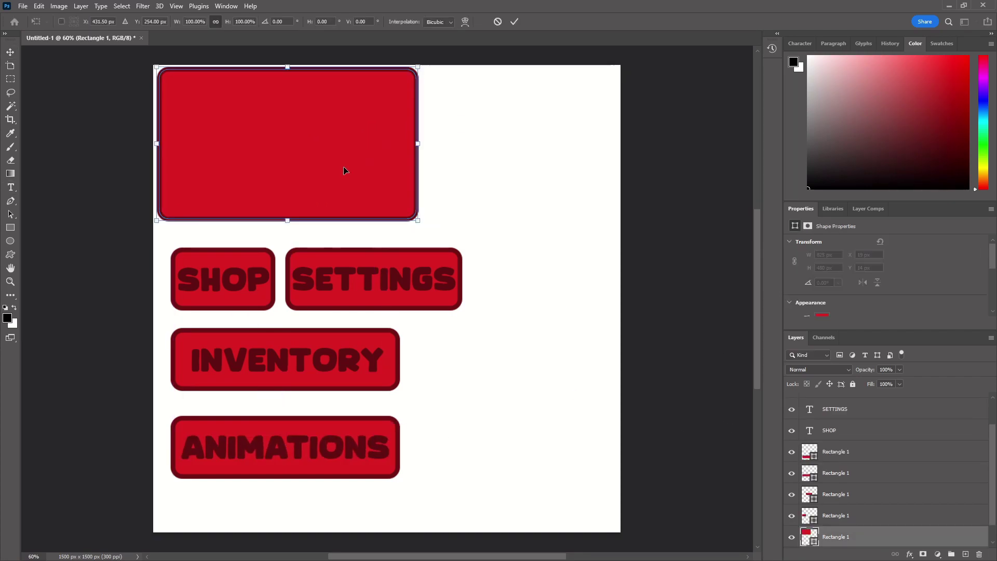
left_click_drag(287, 219, 288, 240)
left_click_drag(419, 154, 450, 154)
key("Return")
Step: Add a large MENU heading at the top of the big panel
key("t")
left_click(285, 95)
type("MENU")
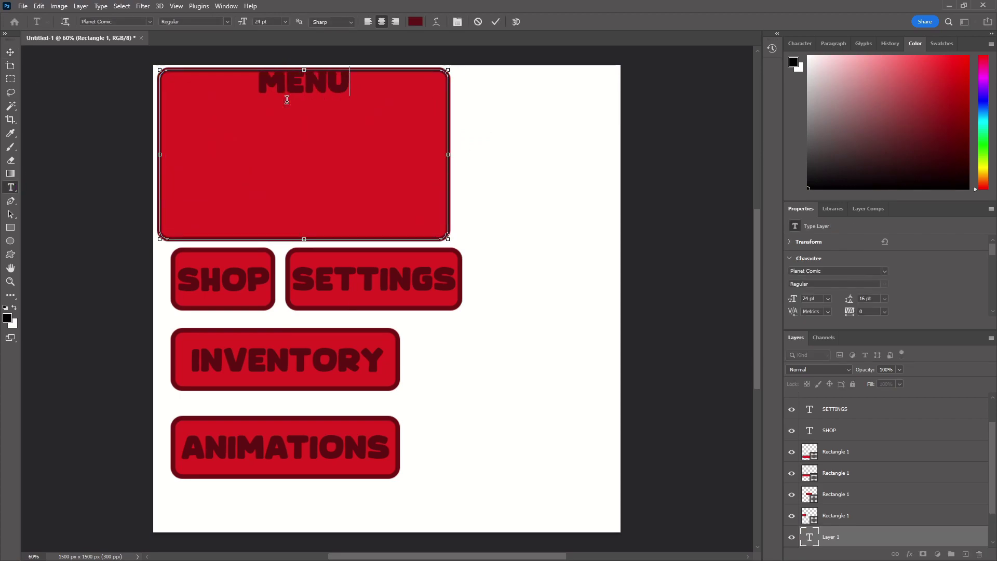
key("ctrl+Return")
key("v")
key("ctrl+z")
key("t")
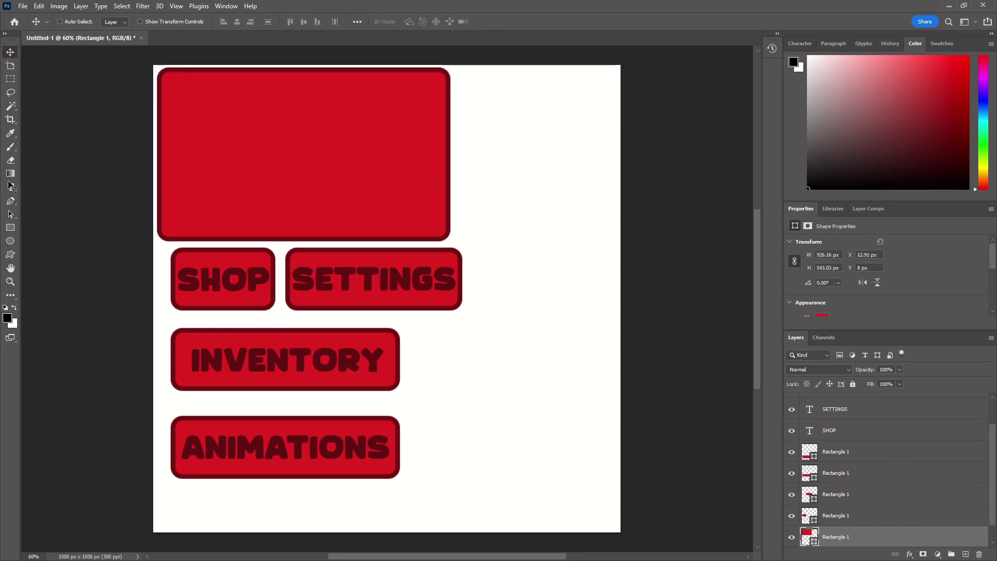
left_click(490, 190)
type("MENU")
left_click_drag(523, 200, 304, 91)
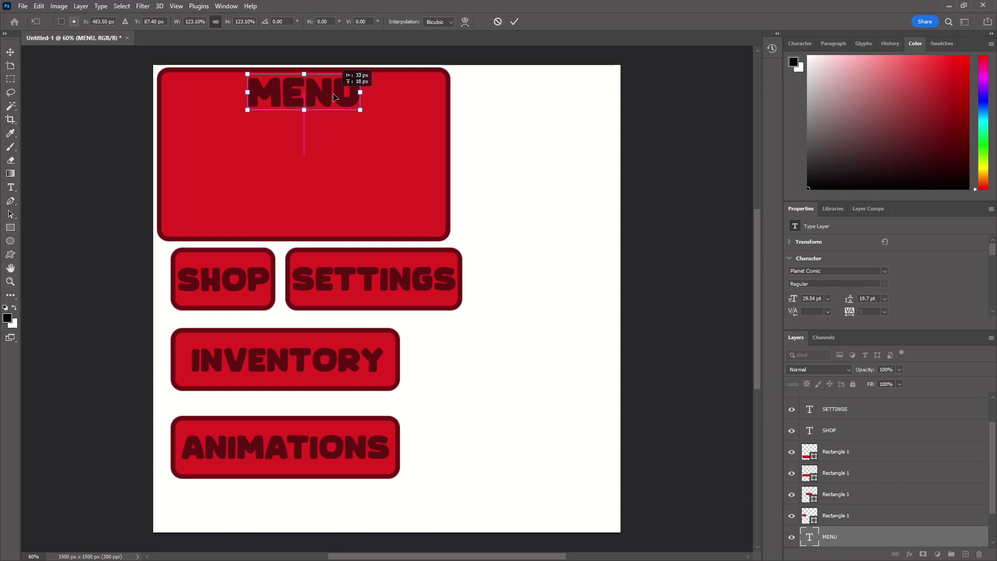
double_click(285, 70)
Step: Warp the MENU heading into an arc
key("ctrl+Return")
key("ctrl+t")
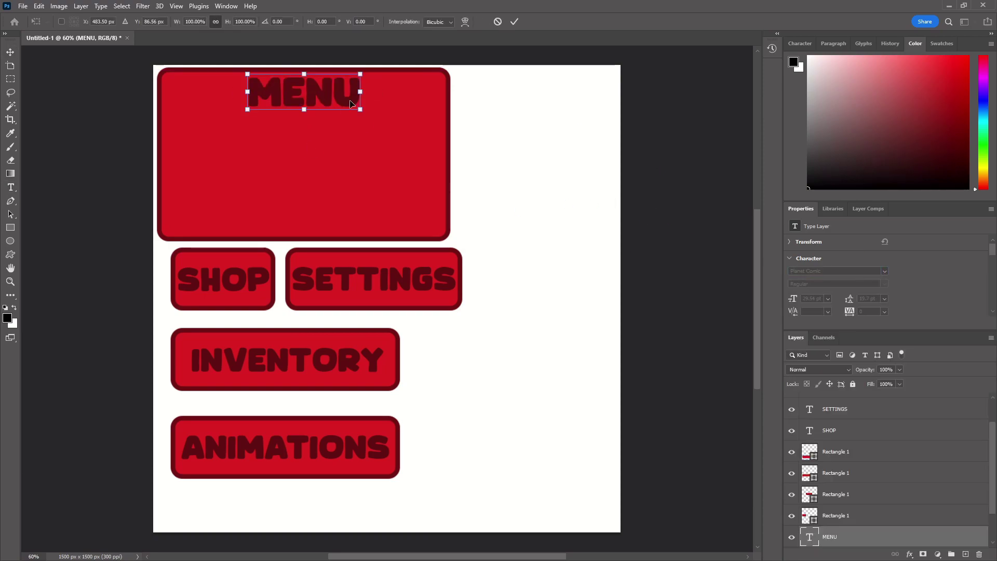
left_click_drag(305, 78, 307, 85)
Step: Copy the button rectangle into the panel as square slots and align a row of three
key("Return")
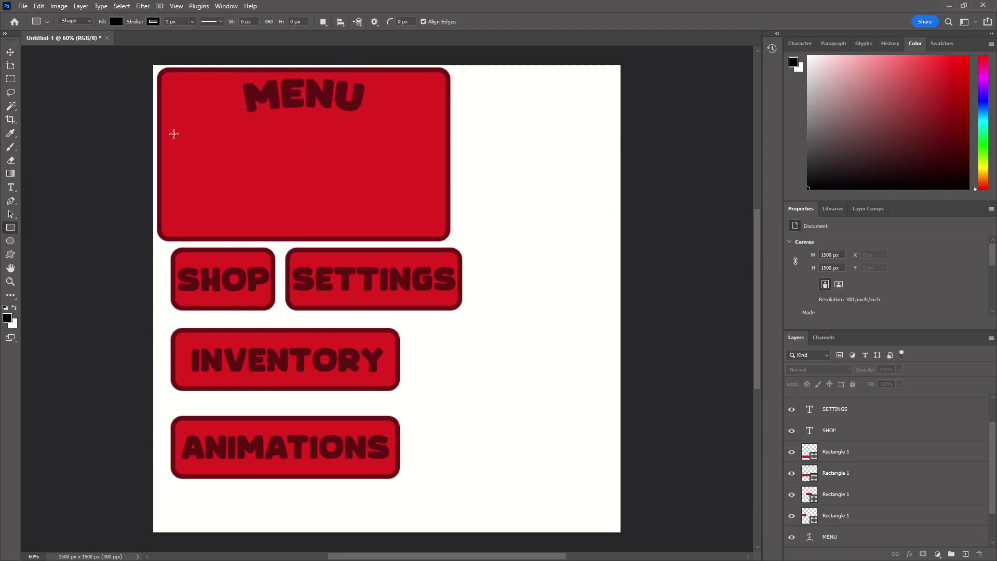
left_click_drag(207, 257, 332, 179)
key("ctrl+t")
key("Return")
left_click_drag(322, 171, 379, 138, "alt")
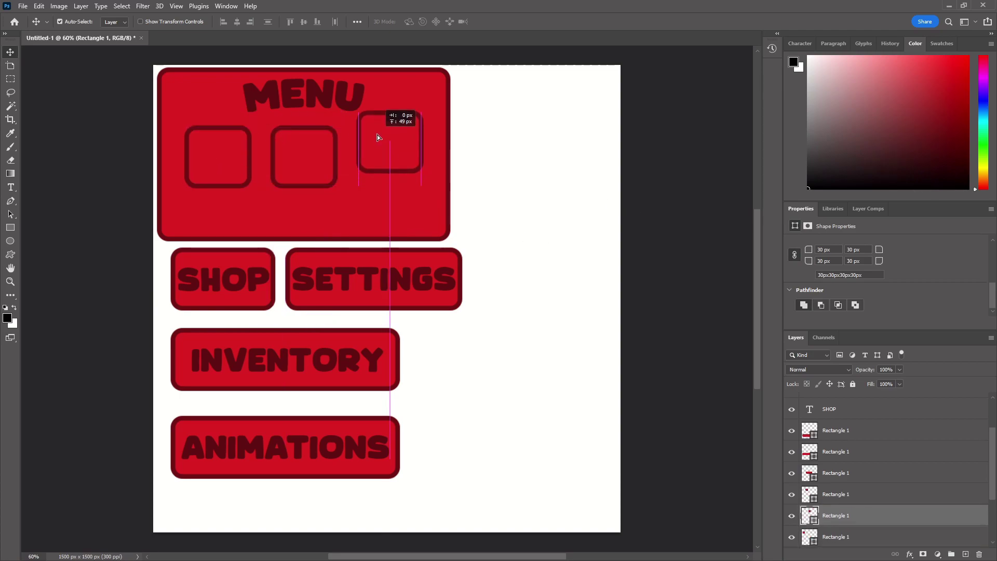
left_click_drag(304, 154, 296, 145)
left_click_drag(220, 159, 217, 150)
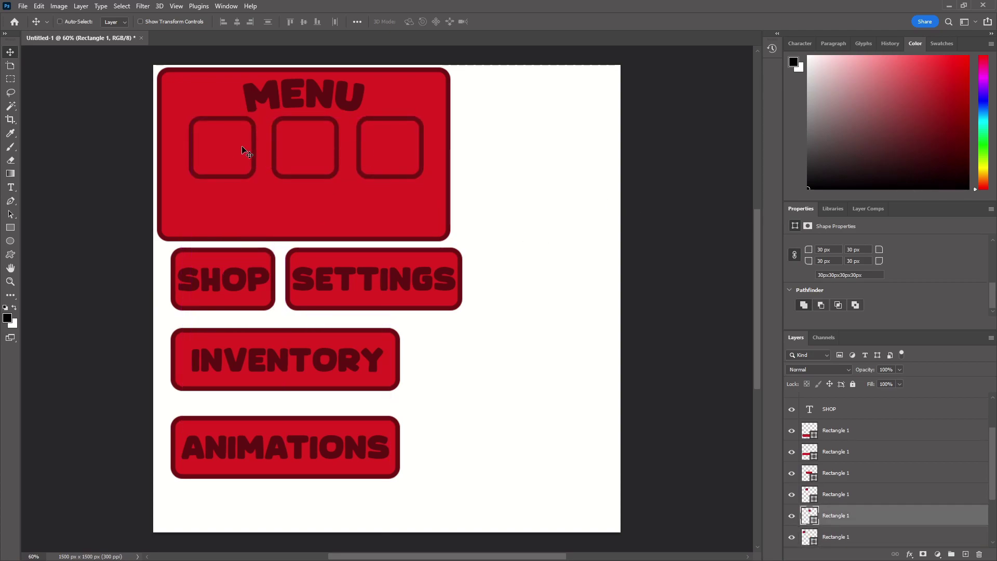
Step: Shrink the three slots to about 82% and copy them into a second row
left_click(305, 147, "shift")
left_click(389, 147, "shift")
key("ctrl+t")
left_click_drag(422, 117, 399, 117, "alt")
key("Return")
left_click_drag(356, 156, 355, 214, "alt")
left_click_drag(328, 98, 319, 98)
double_click(319, 98)
Step: Retitle the heading SHOP and hide the ANIMATIONS, INVENTORY, SETTINGS and SHOP button groups
type("SHOP")
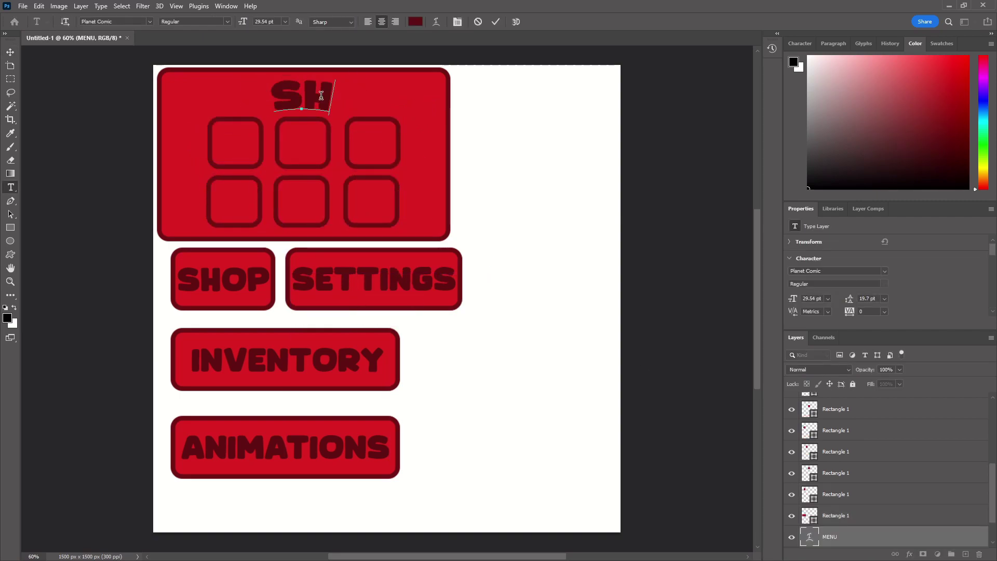
key("ctrl+Return")
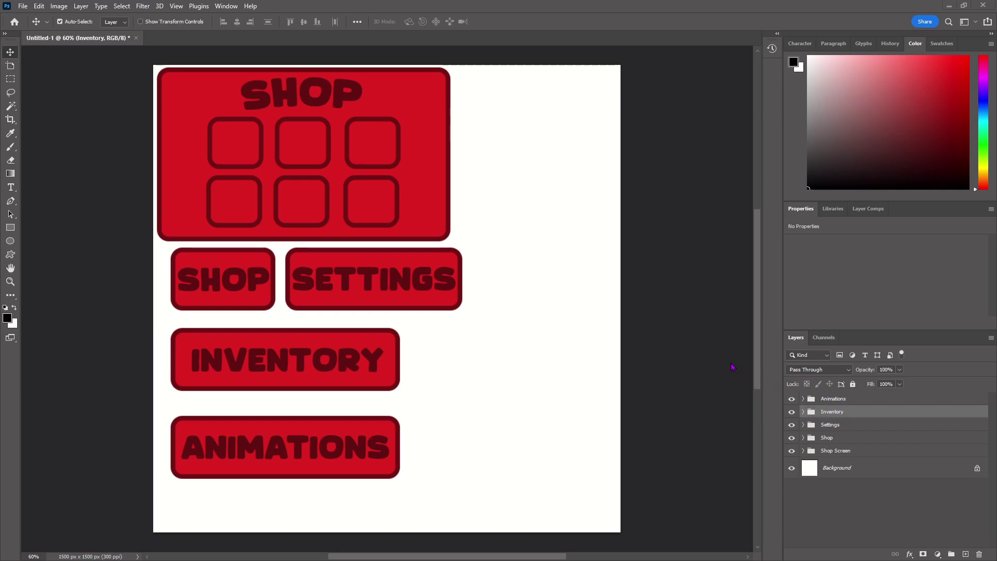
left_click(792, 399)
left_click(792, 412)
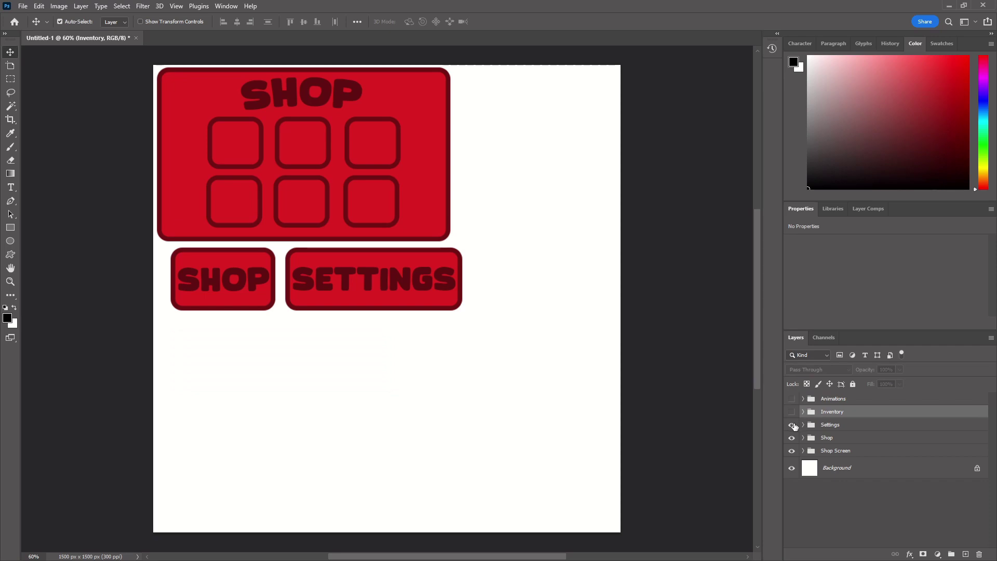
left_click(793, 425)
left_click(792, 438)
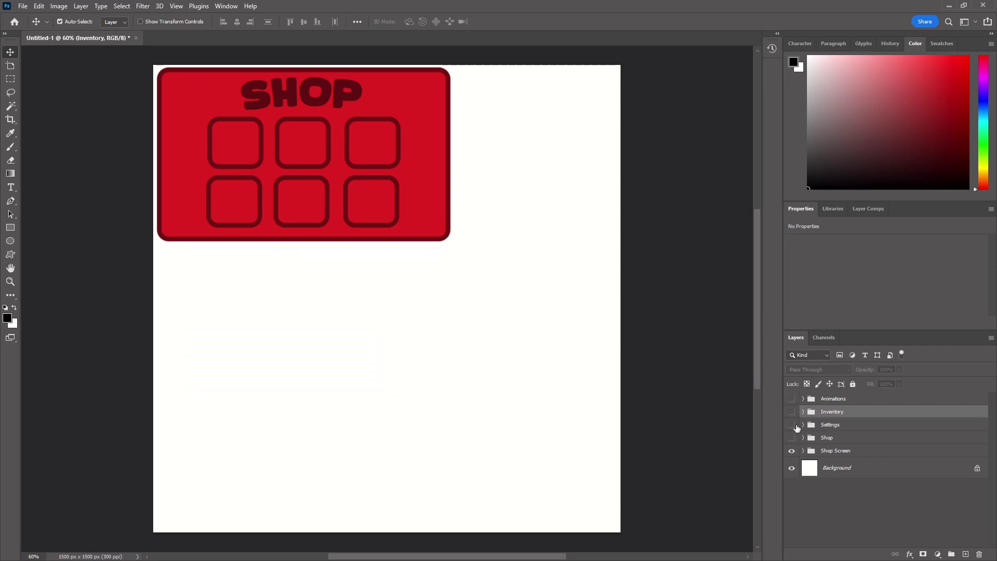
left_click(854, 454)
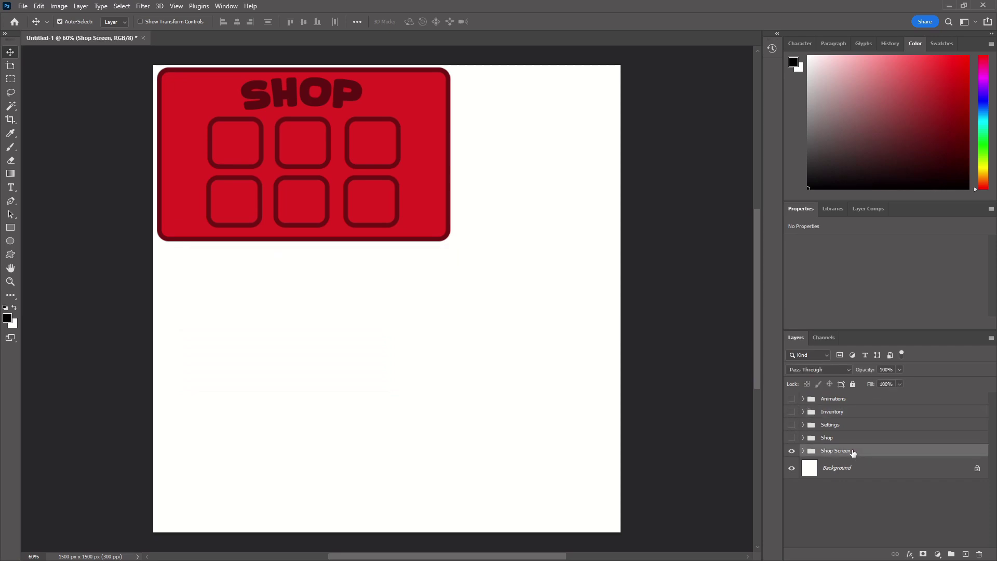
Step: Scale the Shop Screen group to about 151% and centre it on the canvas
key("ctrl+t")
left_click_drag(452, 245, 597, 329)
left_click_drag(537, 281, 560, 354)
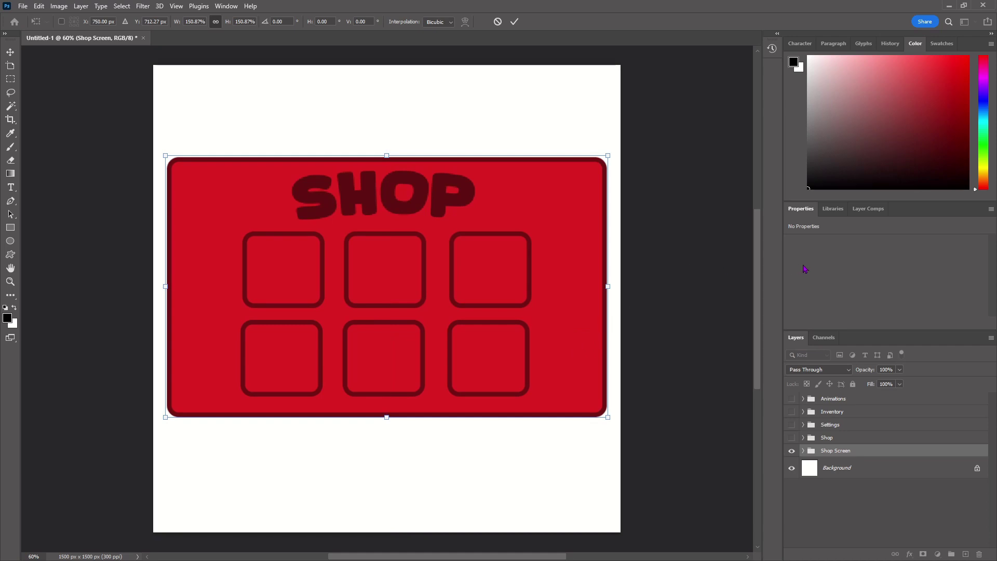
key("Return")
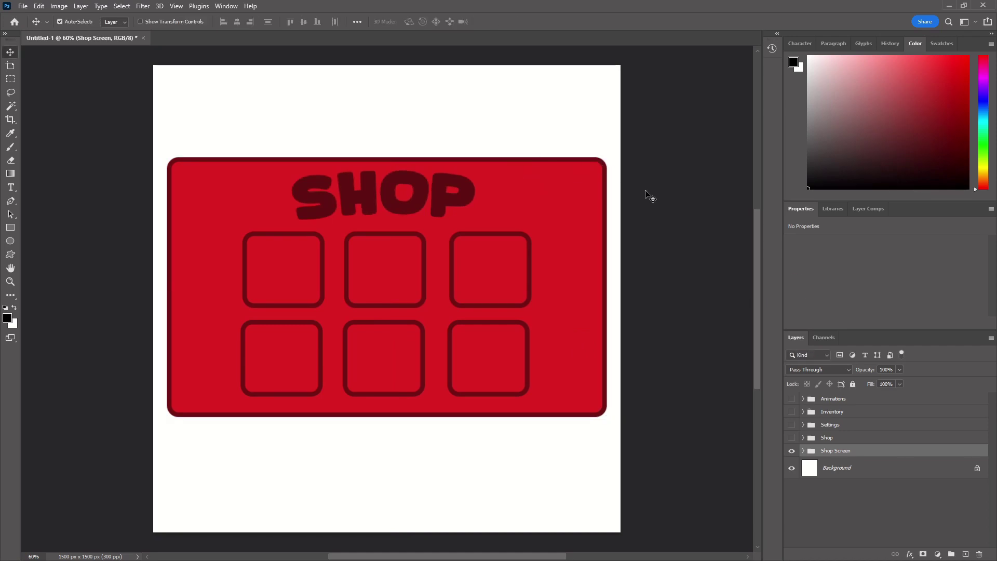
Step: Change the panel background's outline width from 15 px to 20 px
left_click(600, 165)
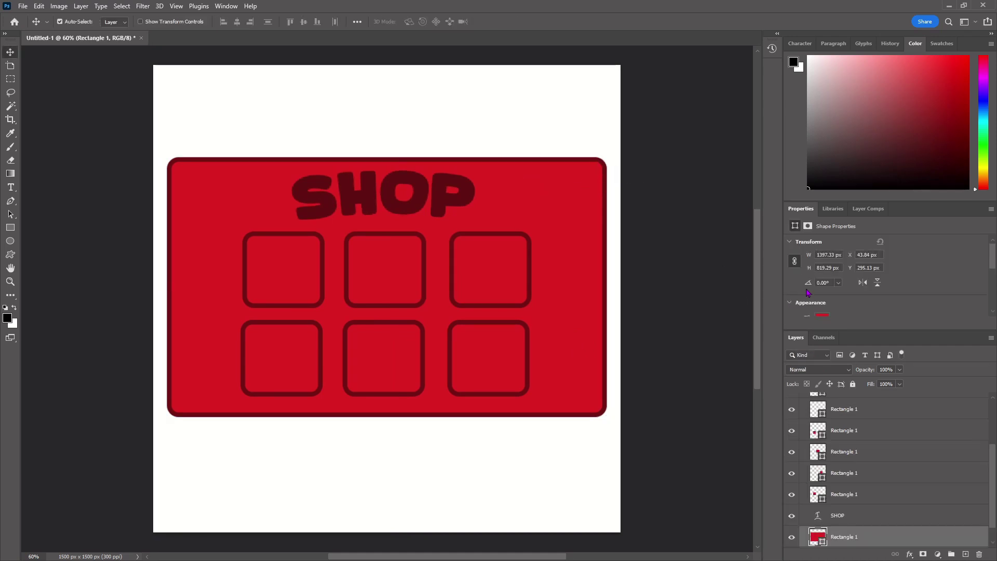
left_click(843, 288)
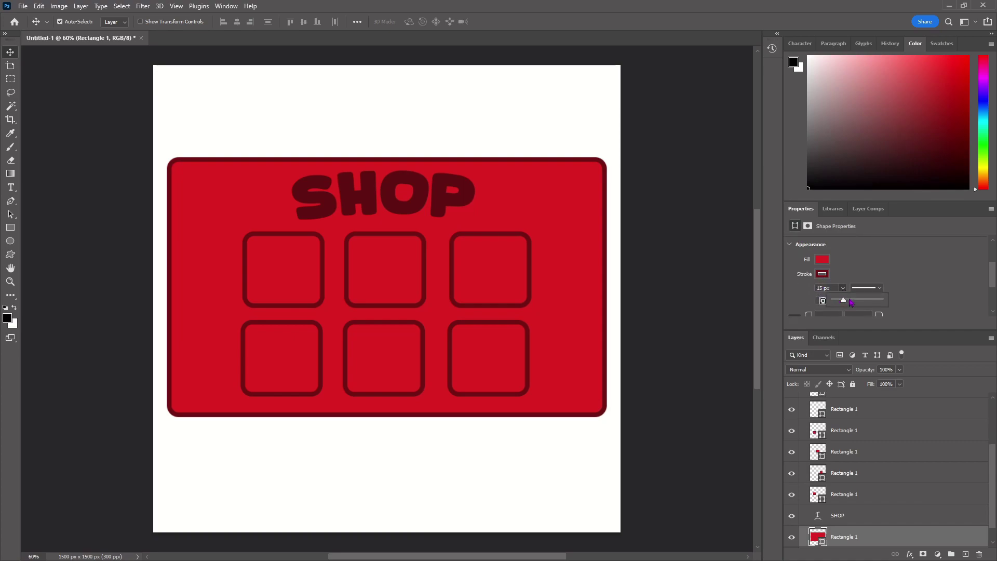
left_click(823, 288)
key("BackSpace")
key("BackSpace")
type("20")
key("Return")
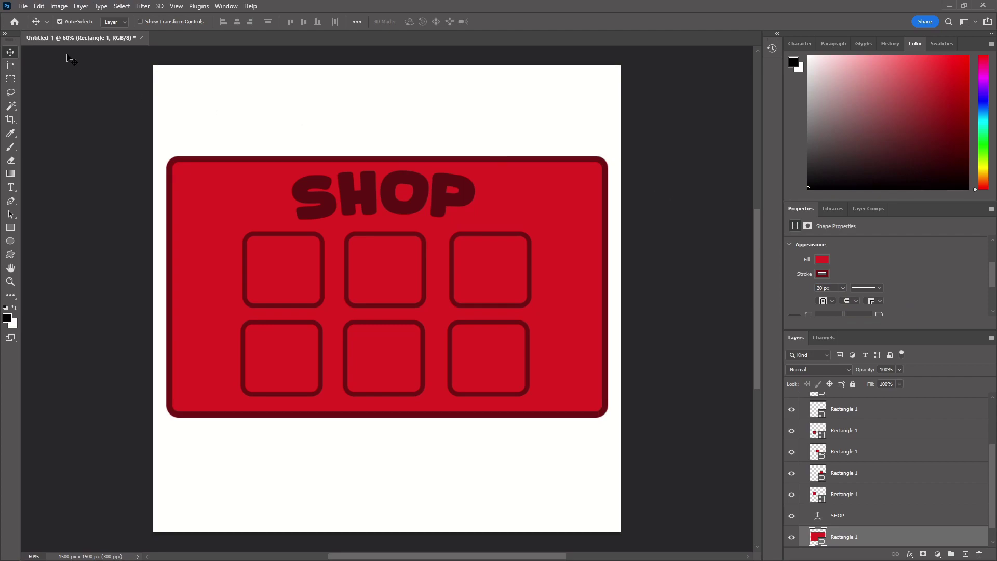
Step: Export the shop panel design from Photoshop as a 1500 × 1500 PNG using Export As
left_click(22, 6)
mouse_move(66, 167)
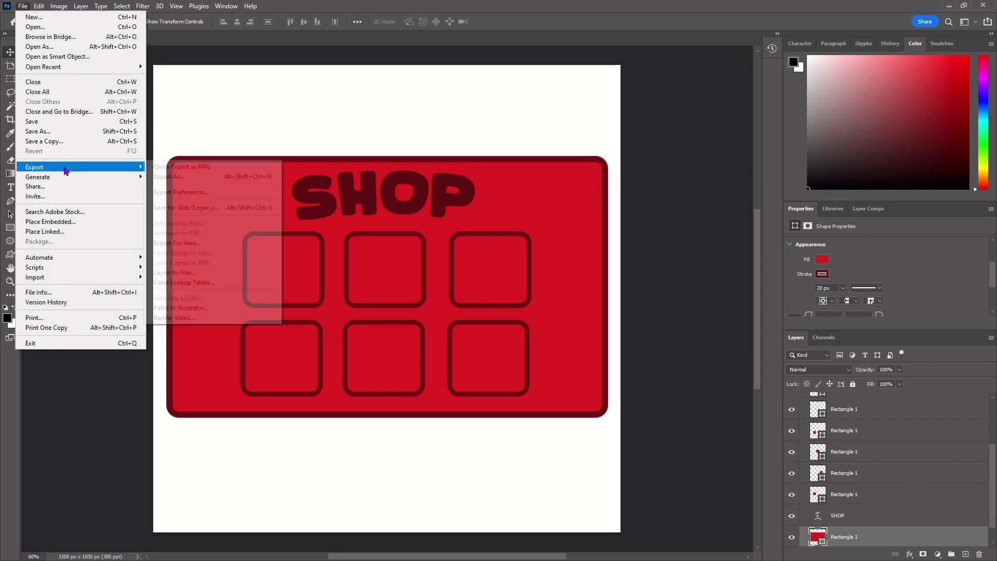
left_click(177, 174)
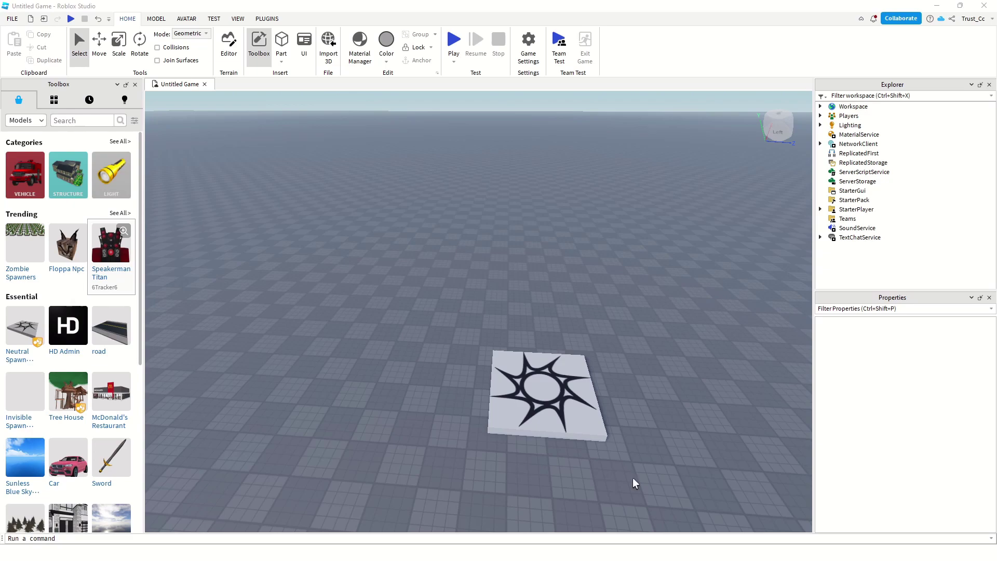
Step: Insert a ScreenGui with an ImageButton under StarterGui and drag the button to 75, 332
left_click(873, 191)
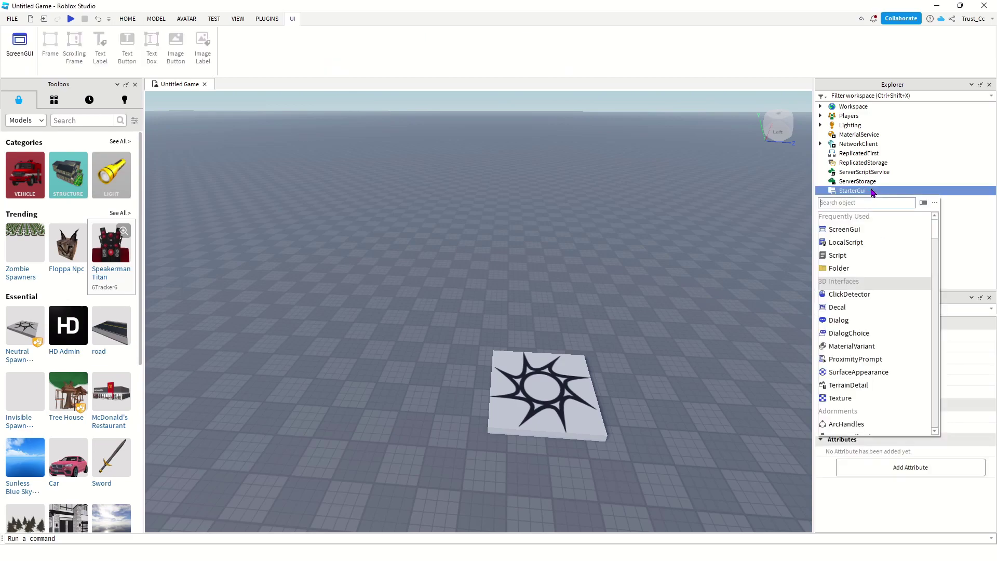
left_click(865, 229)
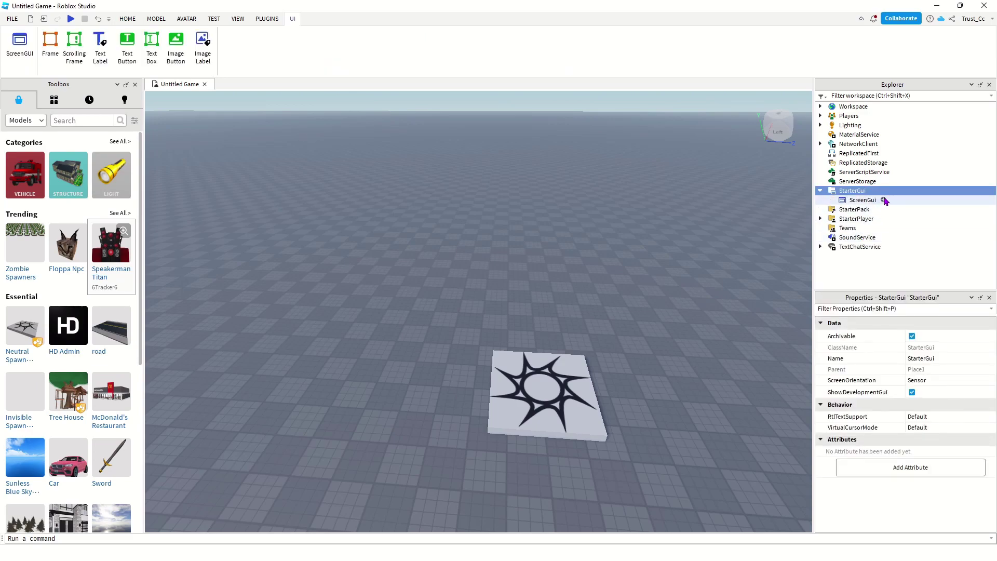
left_click(885, 200)
left_click(864, 318)
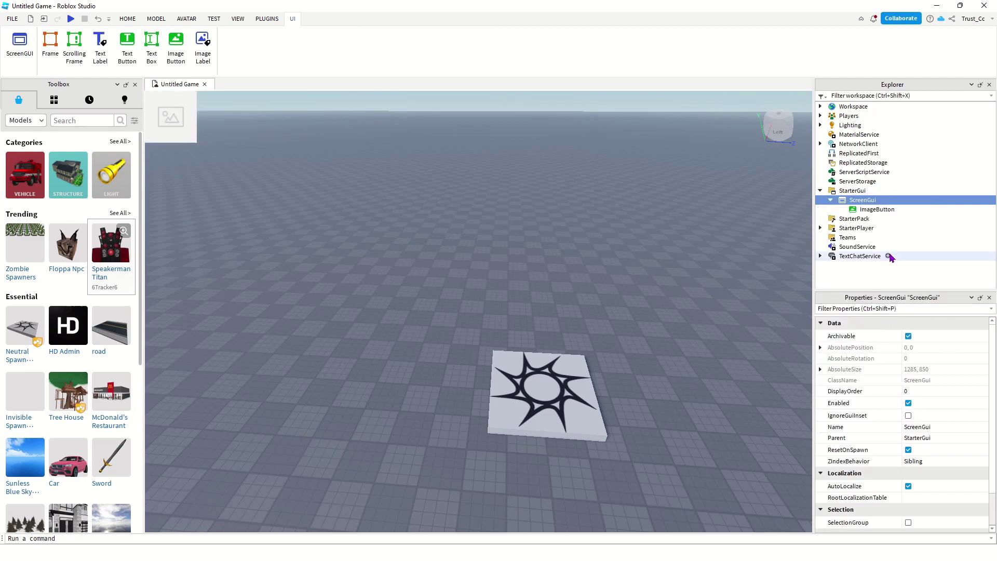
left_click(883, 209)
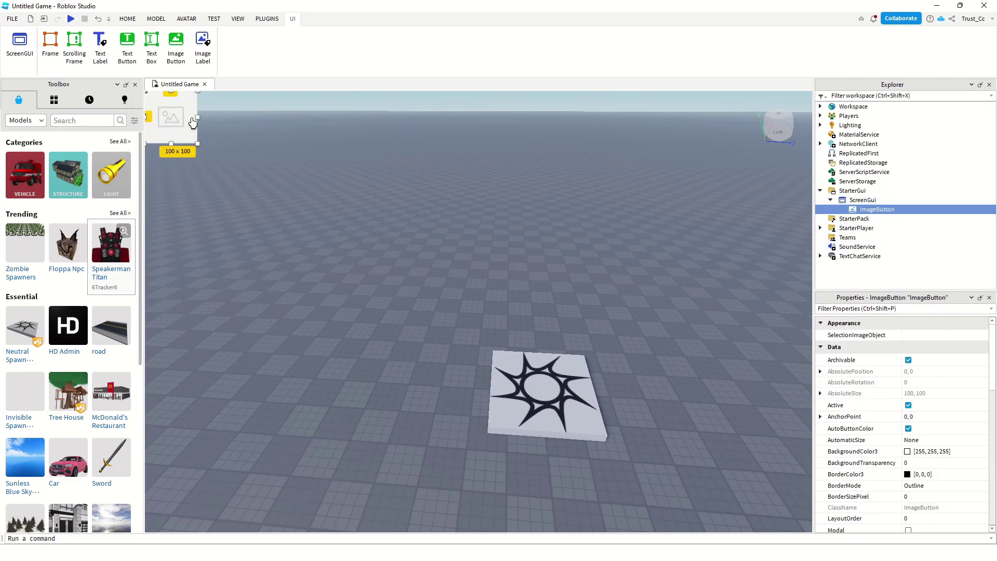
left_click_drag(182, 118, 221, 290)
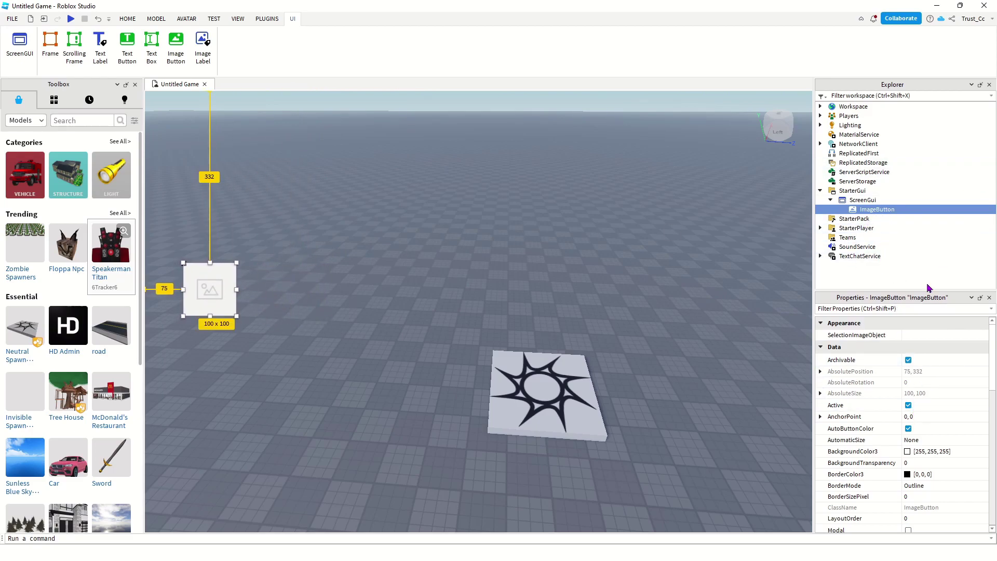
Step: Give the ImageButton the red 'shop button (1)' image and BackgroundTransparency 1
scroll(901, 414, "down", 9)
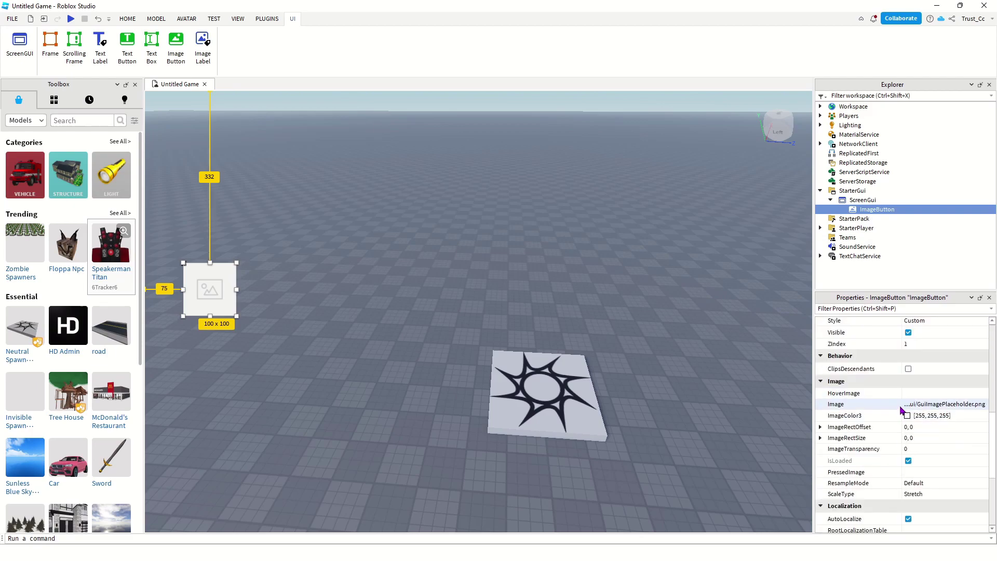
left_click(871, 404)
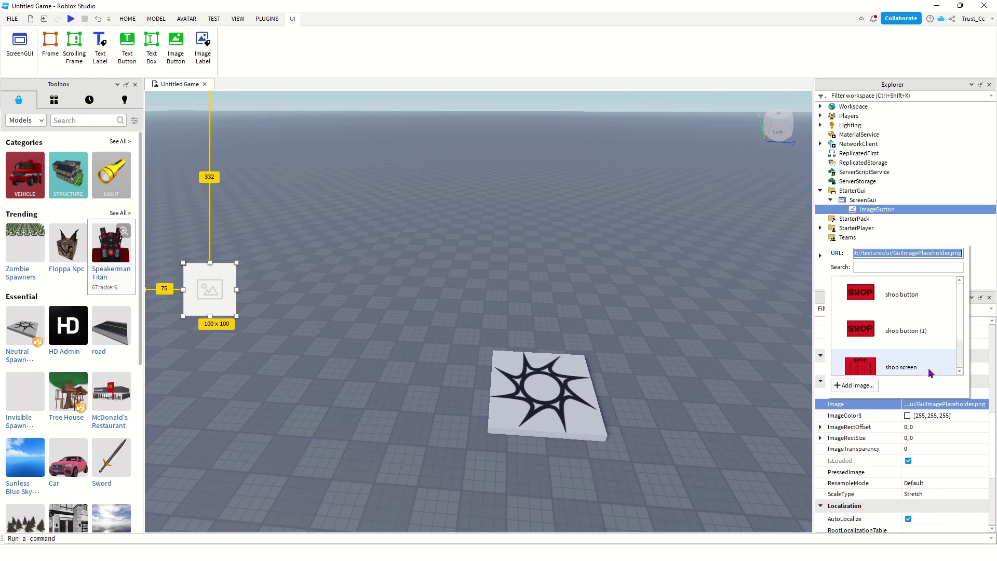
left_click(900, 330)
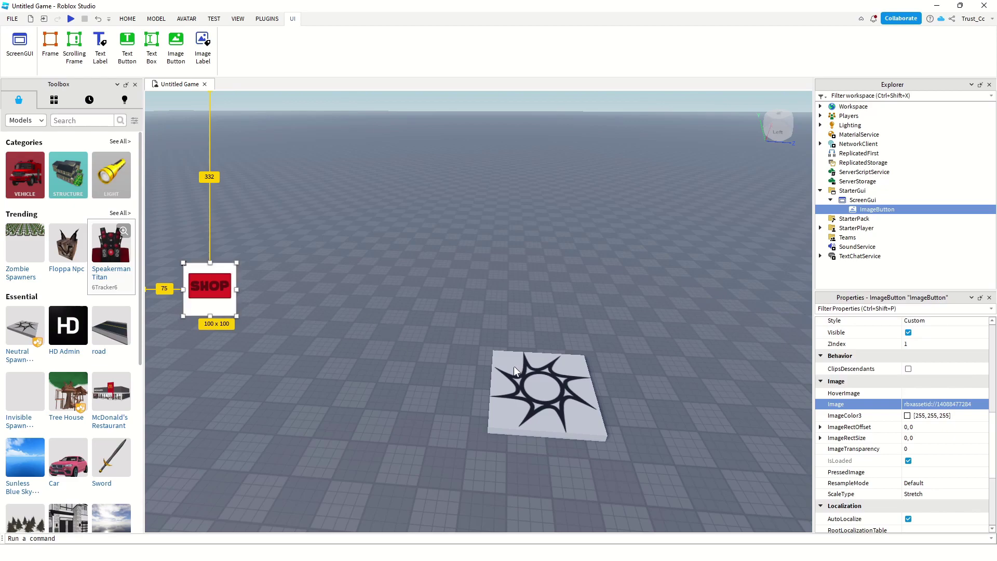
scroll(942, 434, "up", 10)
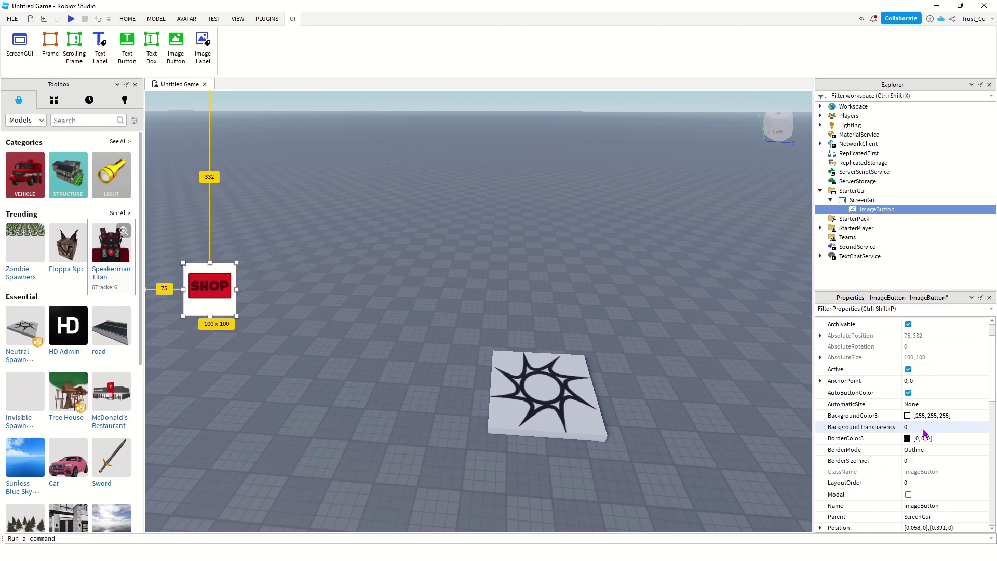
left_click(923, 427)
type("1")
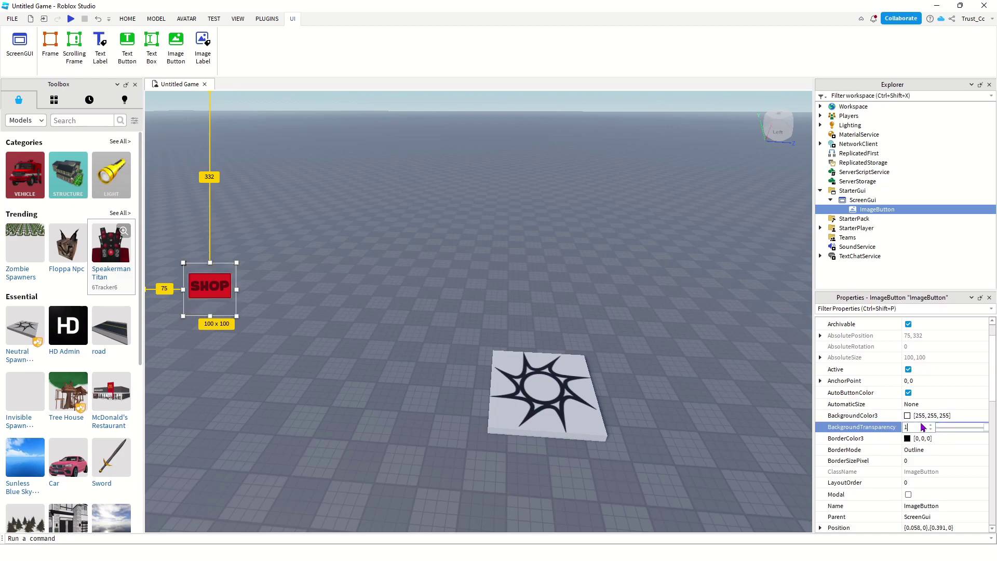
key("Return")
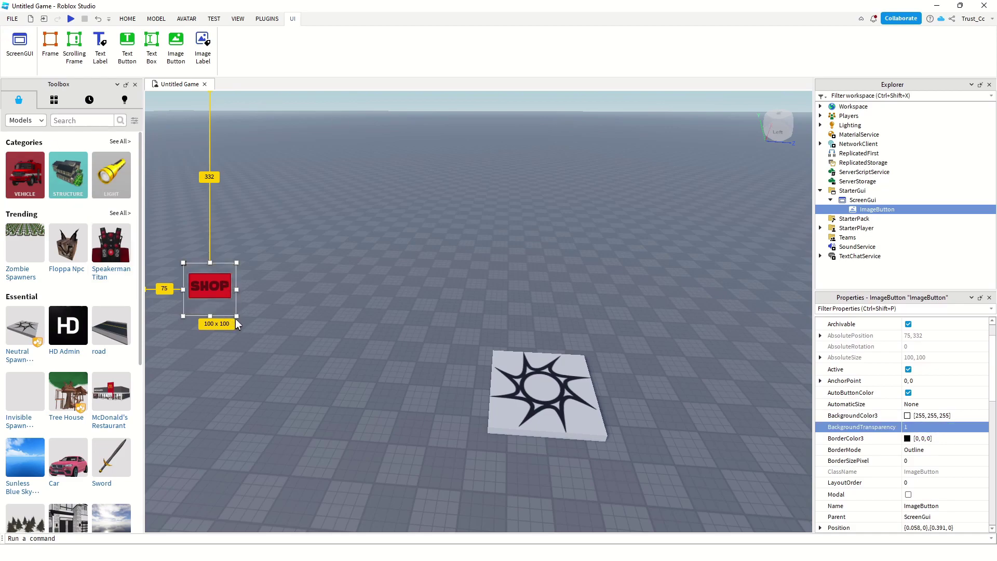
Step: Resize the SHOP button to roughly 248 × 248 with the handles, then deselect it
left_click_drag(236, 316, 462, 501)
left_click_drag(454, 264, 289, 430)
left_click_drag(269, 465, 236, 268)
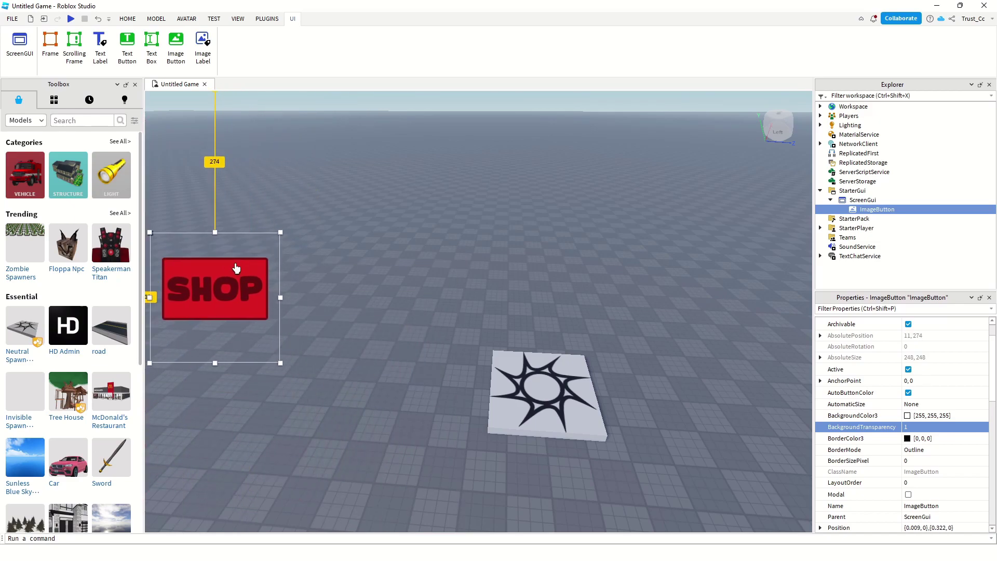
left_click(694, 212)
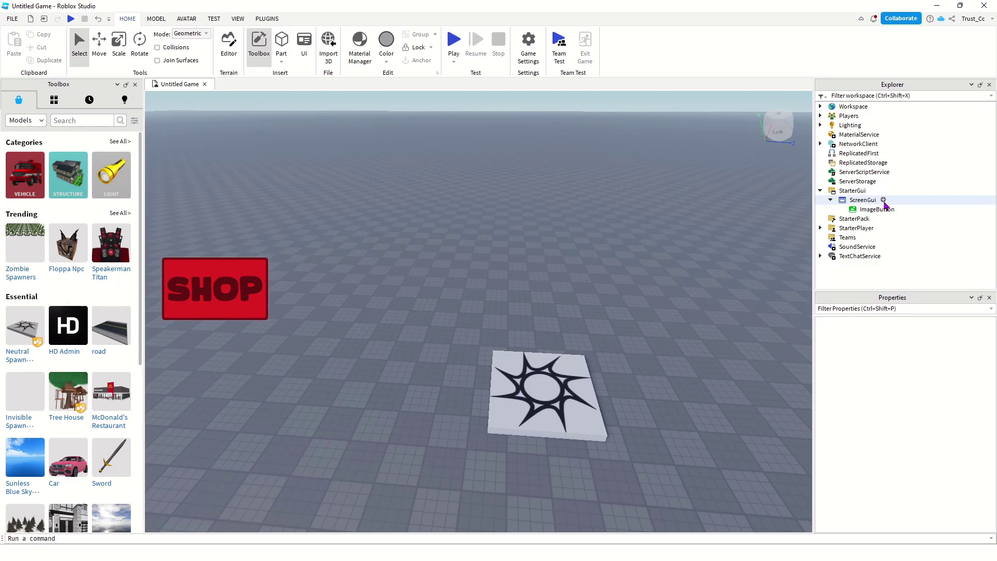
Step: Insert an ImageLabel under ScreenGui and move it toward the centre of the screen
left_click(883, 200)
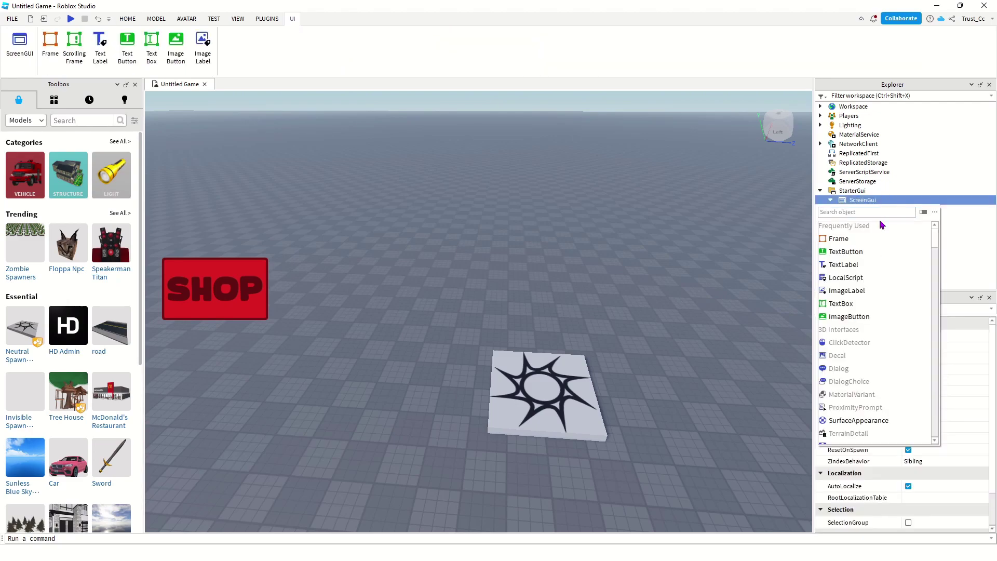
left_click(856, 295)
left_click_drag(173, 116, 475, 283)
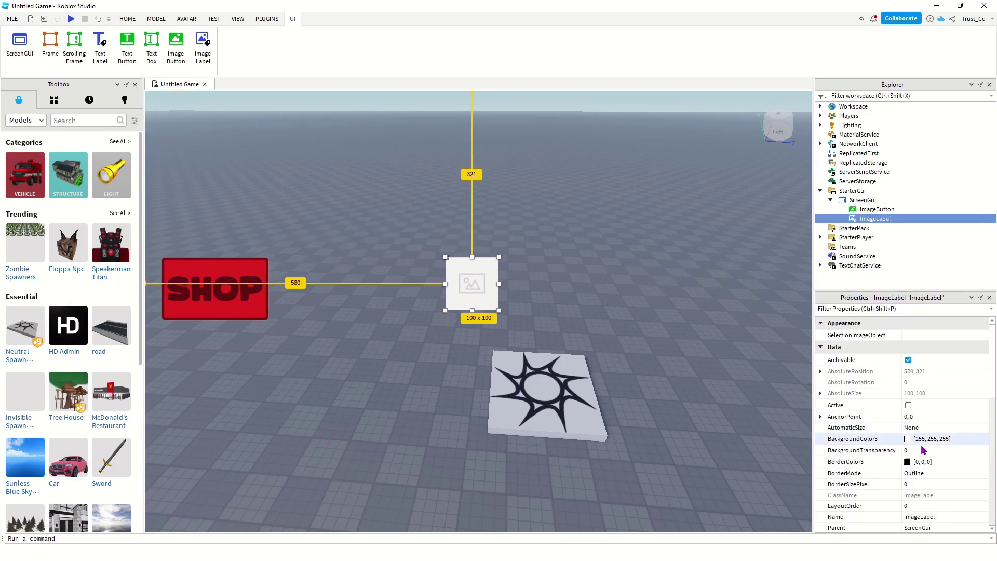
Step: Set the ImageLabel's Image to 'shop screen' and its BackgroundTransparency to 1
scroll(932, 444, "down", 5)
scroll(932, 445, "down", 1)
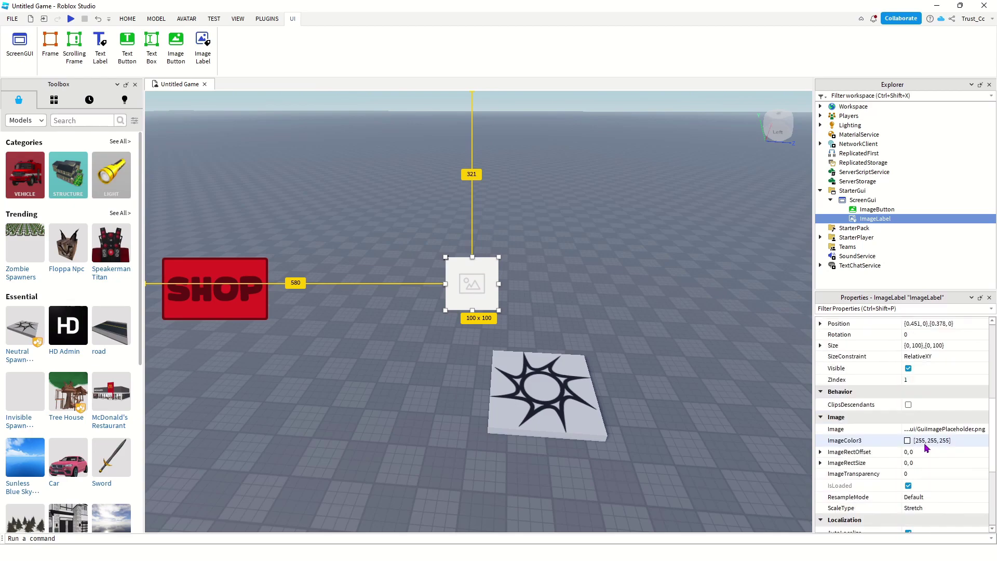
left_click(886, 431)
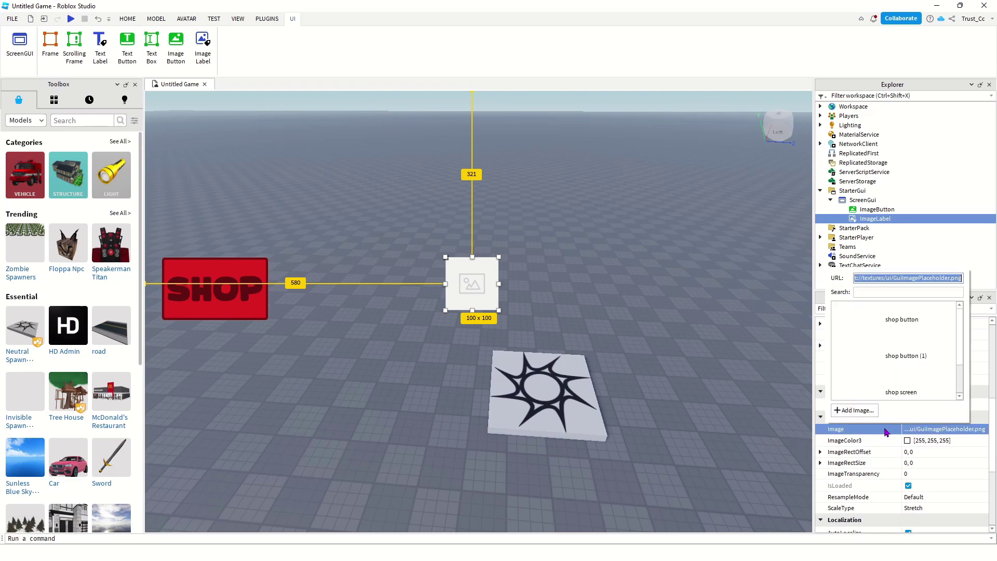
left_click(883, 385)
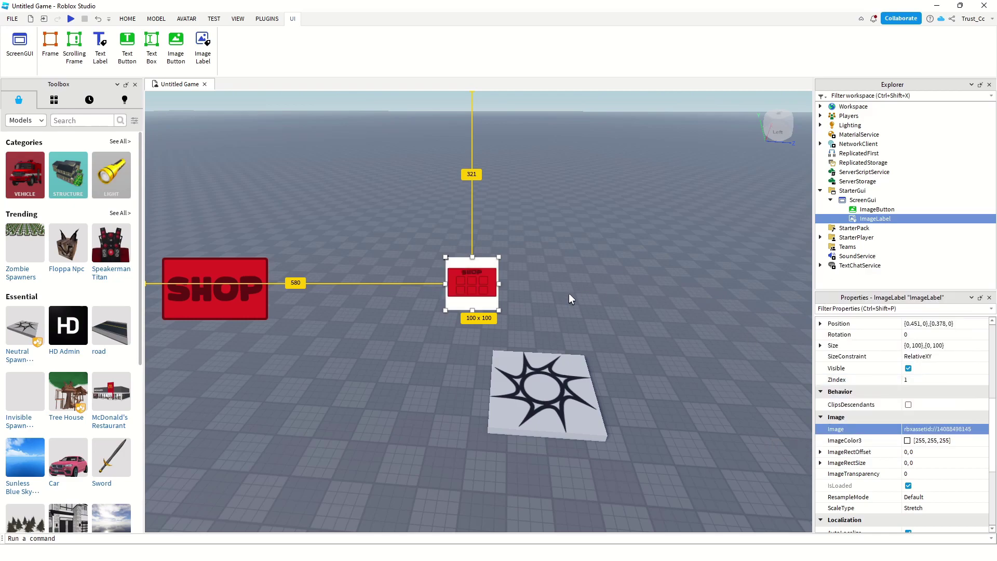
scroll(957, 408, "up", 6)
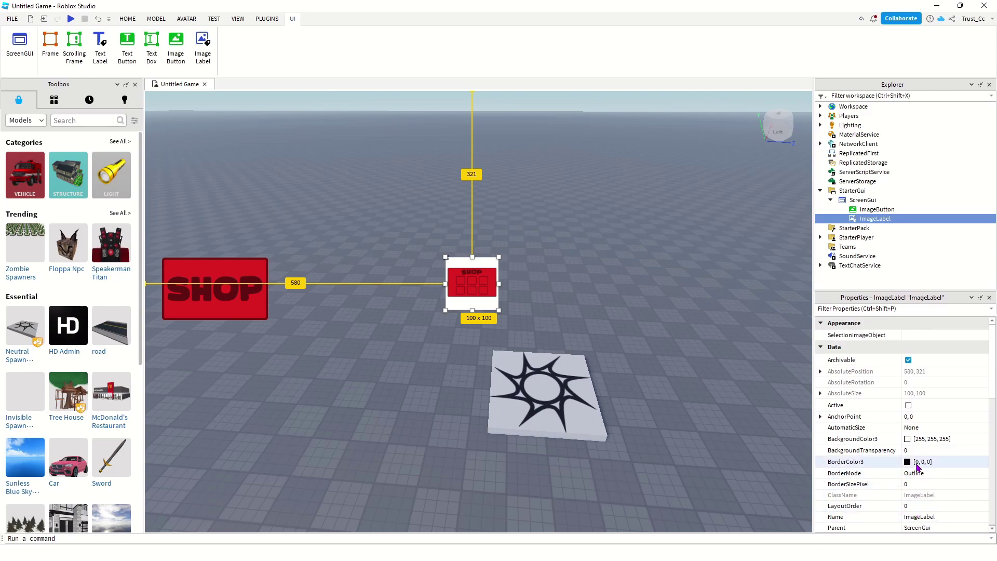
left_click(918, 451)
type("1")
key("Return")
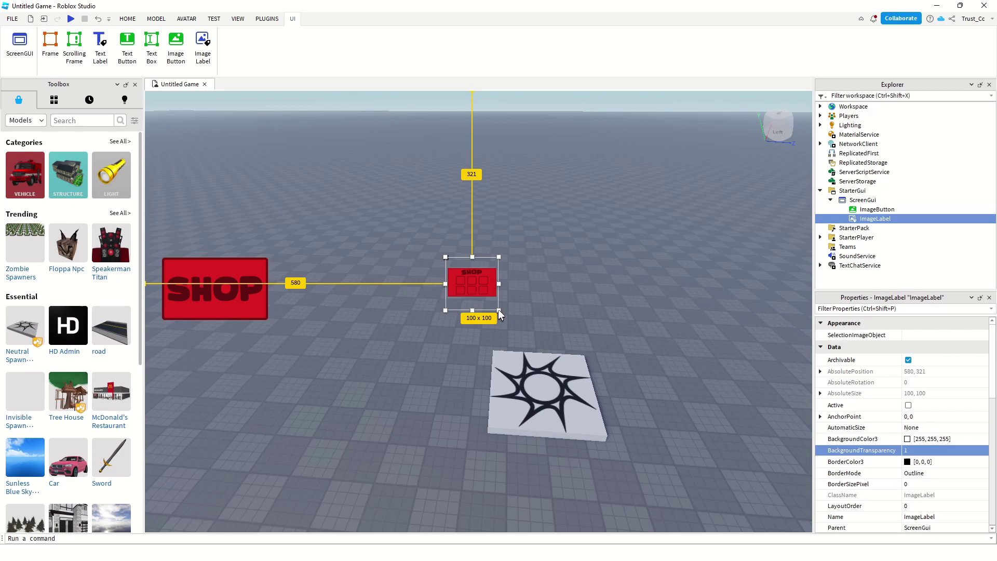
Step: Resize and reposition the shop panel to 740 × 740 beside the SHOP button
left_click_drag(498, 310, 732, 542)
left_click_drag(638, 390, 465, 222)
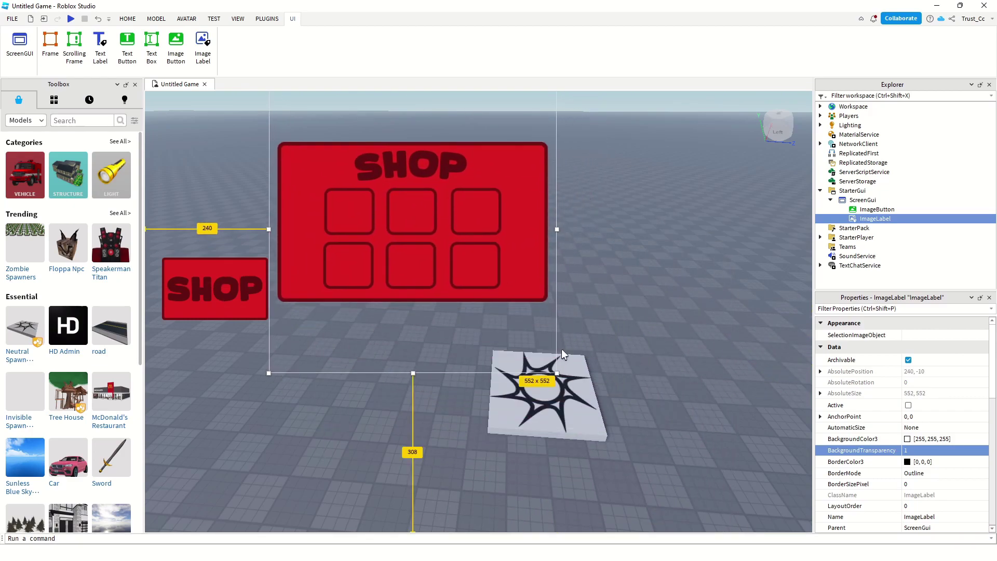
left_click_drag(556, 374, 528, 289)
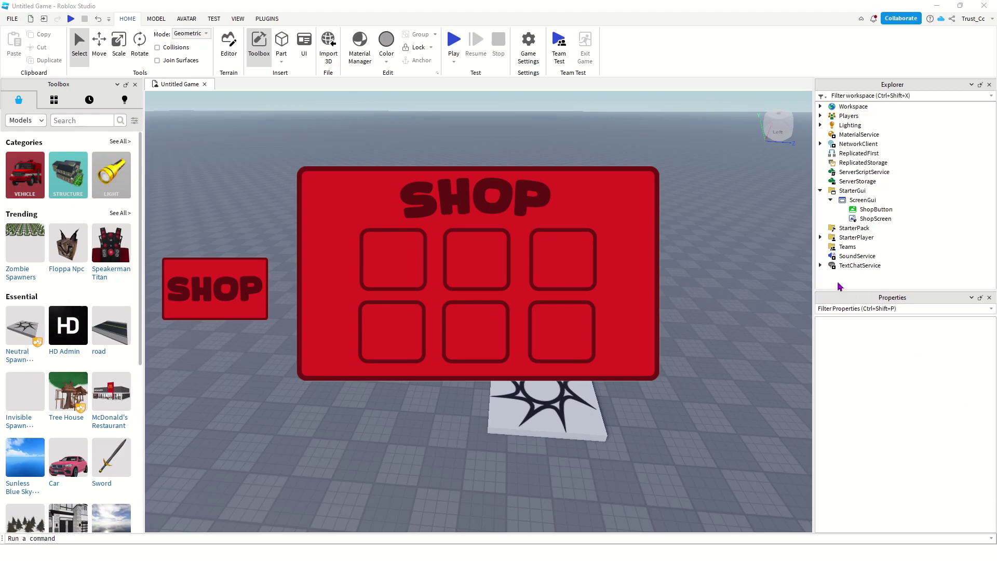
Step: Add a LocalScript inside ShopButton and return to its code in the script editor
left_click(875, 210)
left_click(900, 209)
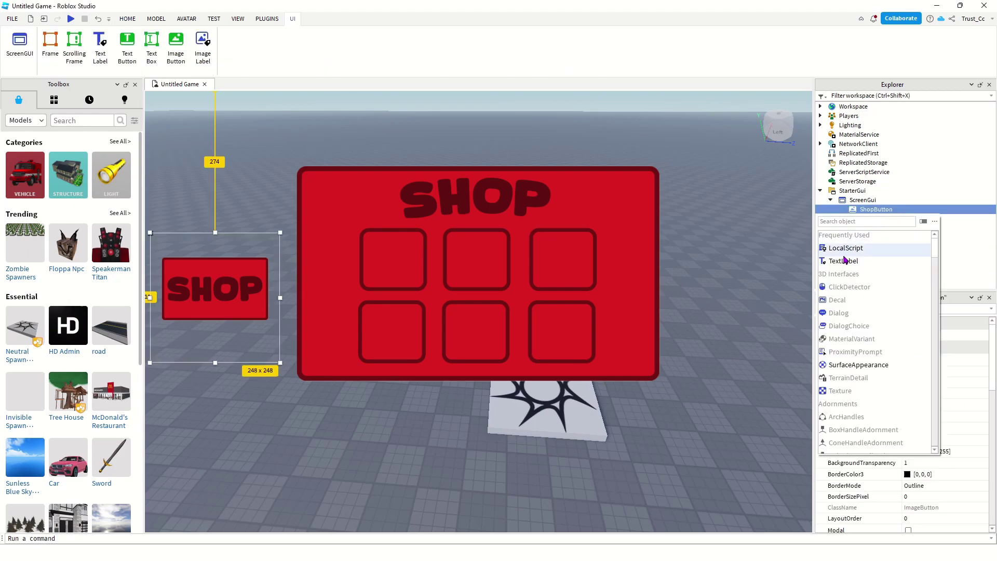
left_click(846, 249)
left_click(904, 219)
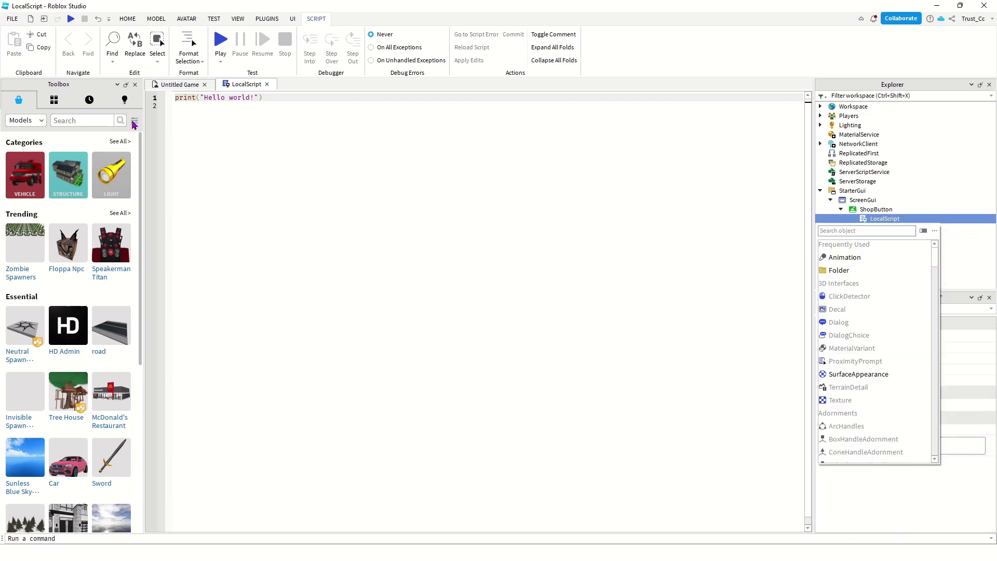
left_click(191, 84)
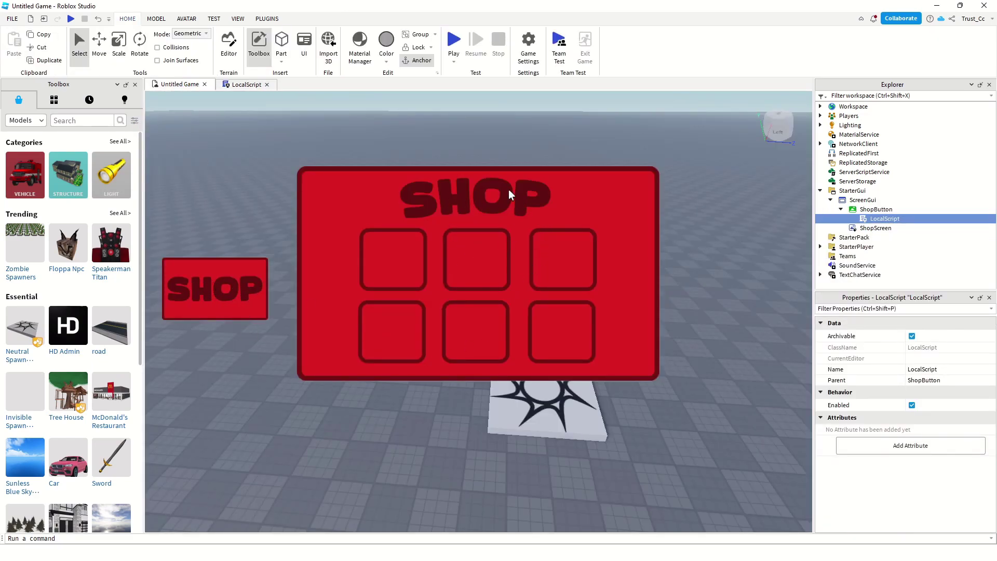
left_click(250, 84)
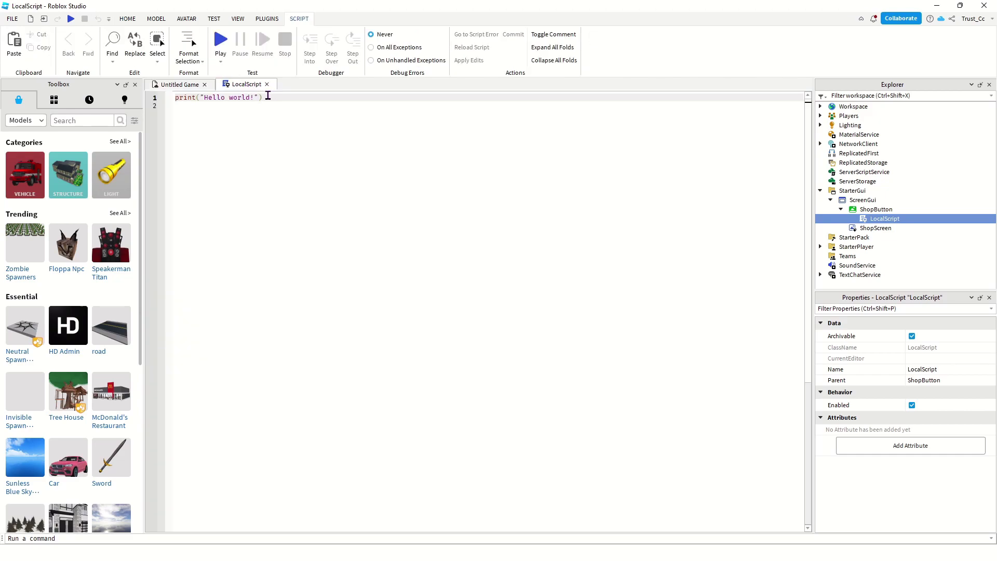
Step: Replace the placeholder code with local ShopButton = script.Parent
key("ctrl+a")
type("p")
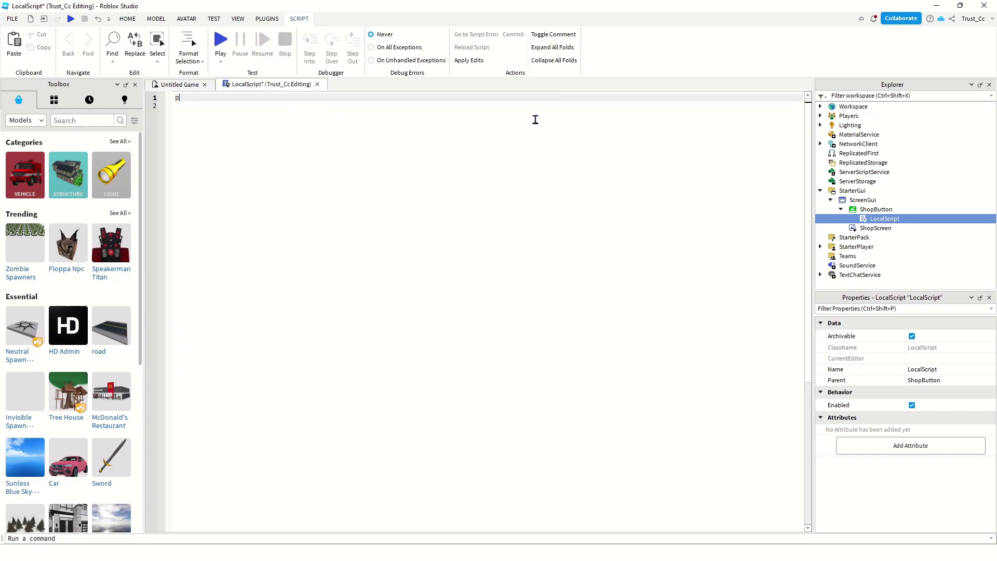
key("BackSpace")
left_click(881, 212)
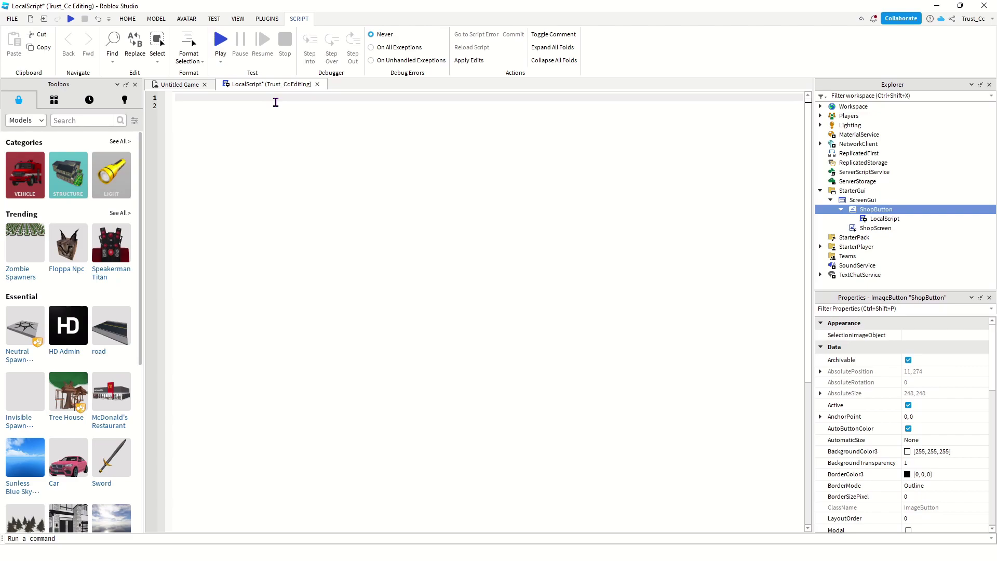
type("lo")
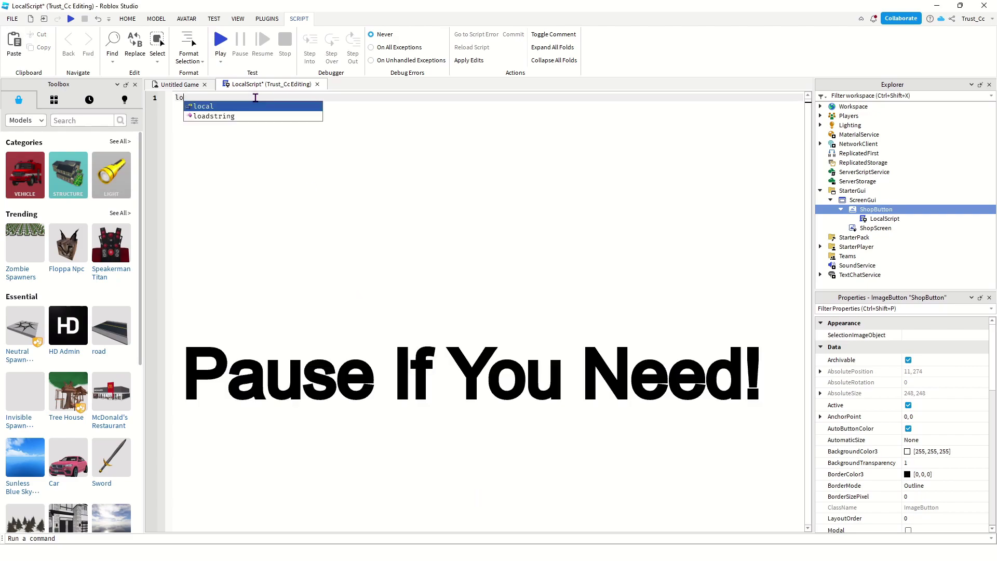
type("cal ShopButton =")
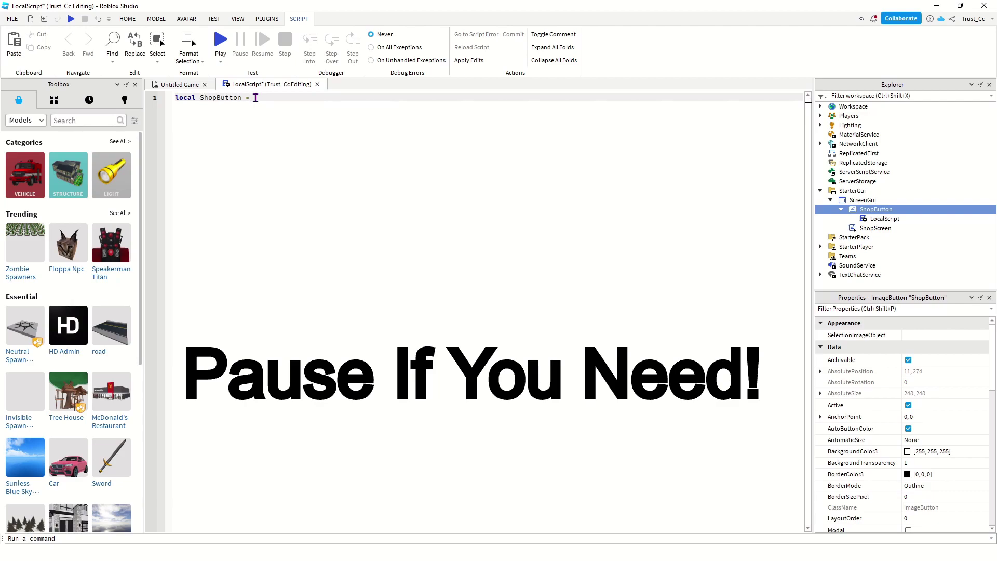
type(" script.Parent")
key("Return")
Step: Define ShopScreen via PlayerGui.ScreenGui, set its ImageTransparency = 1, and start onButtonActivated()
type("loc")
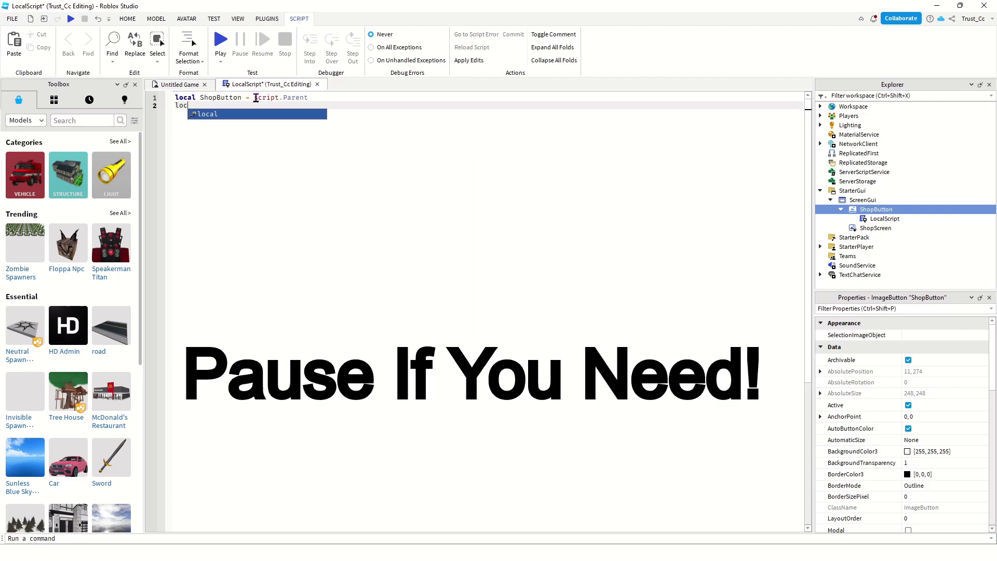
type("al ShopScreen ")
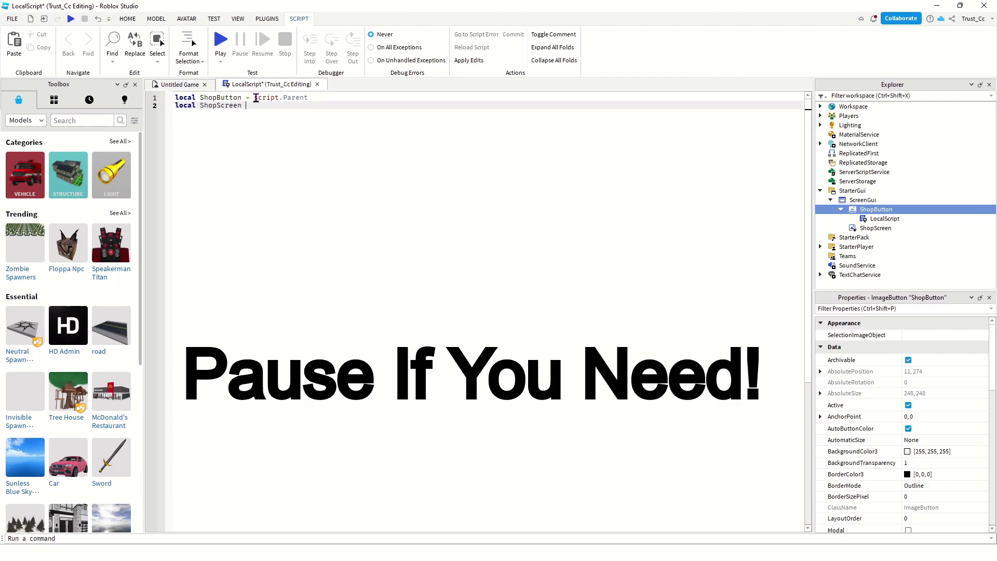
type("= game.Player")
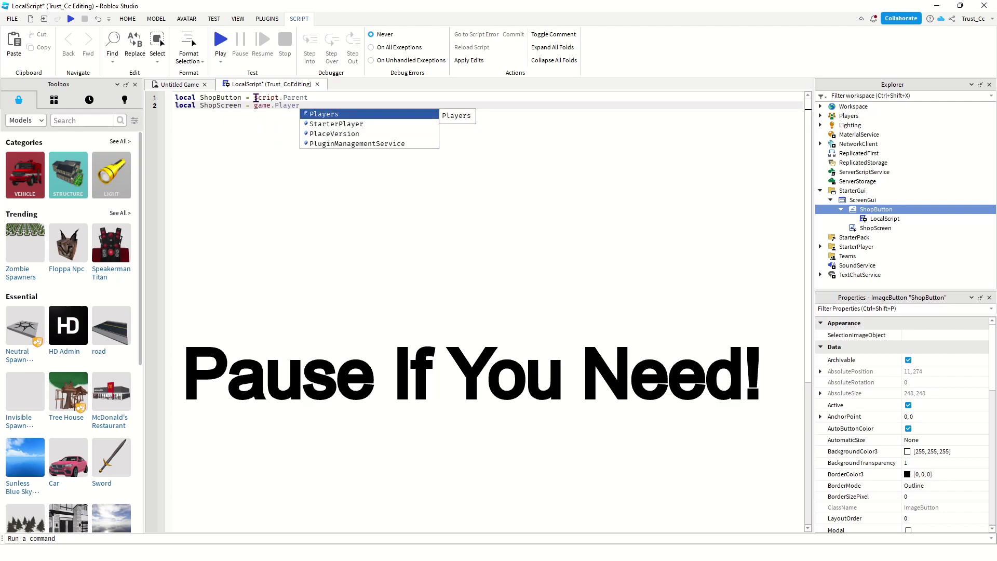
type("s.LocalPlayer")
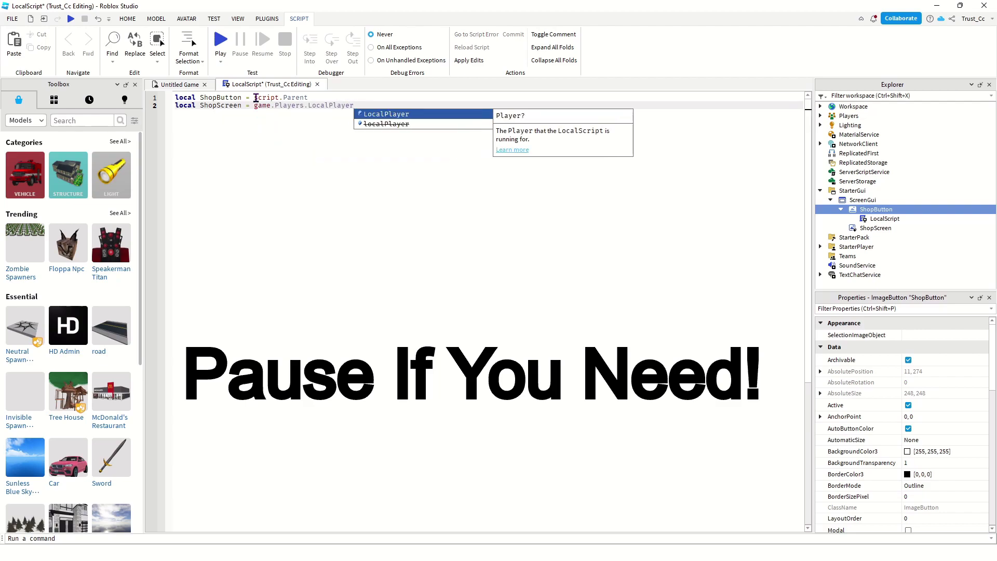
type(".PlayerGui.Screen")
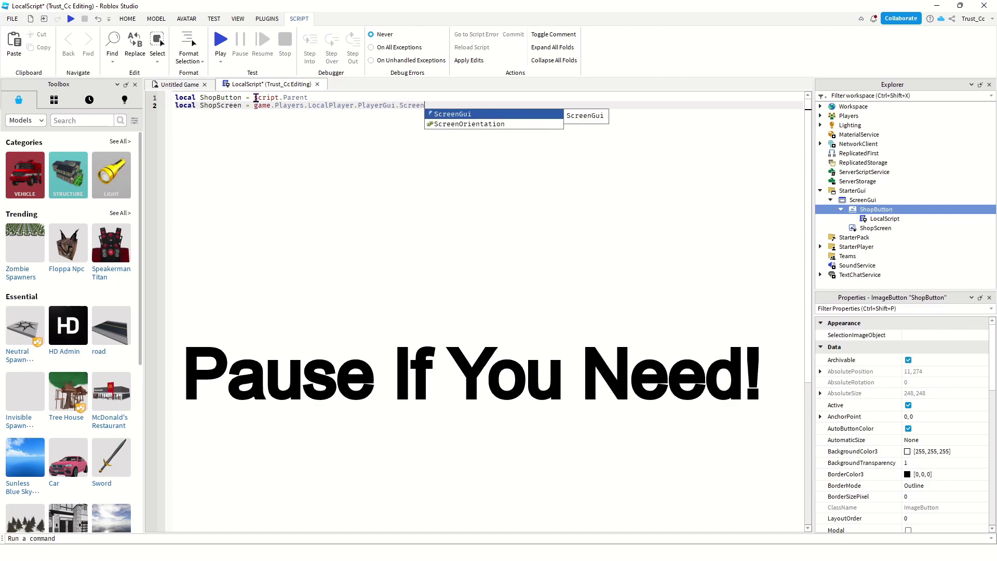
type("Gui.Shop")
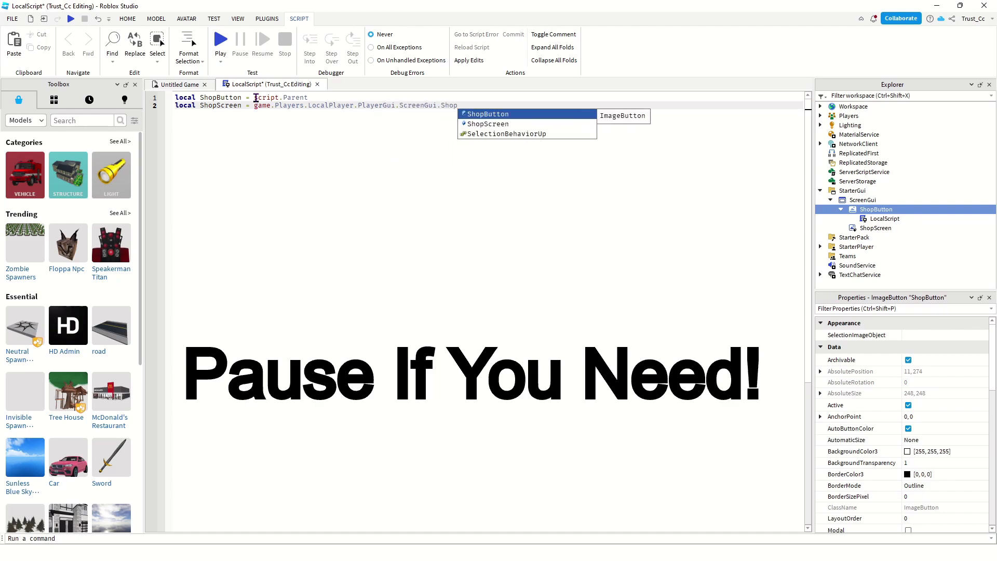
type("Screen")
key("Return")
type("ShopScreen.")
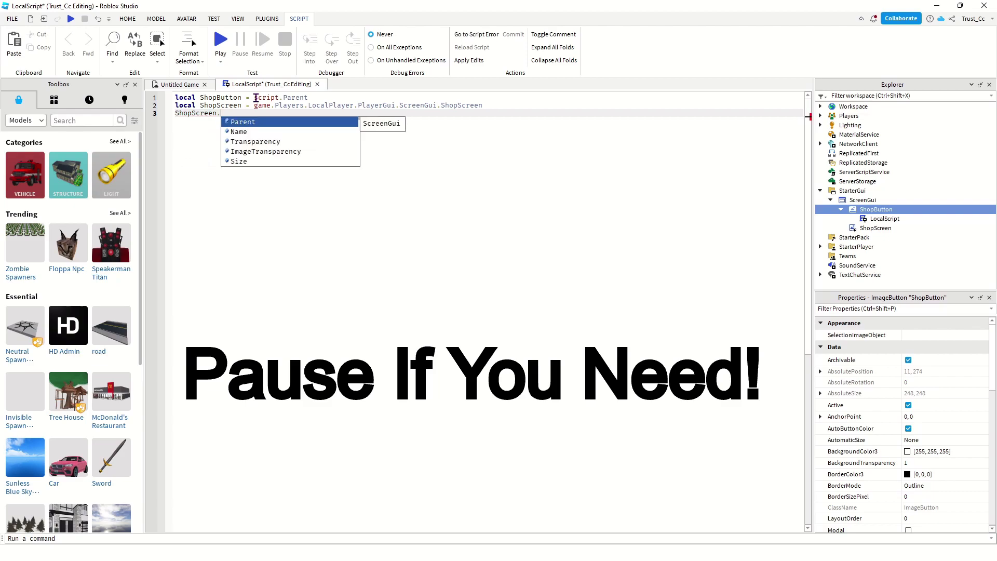
type("ImageTransparen")
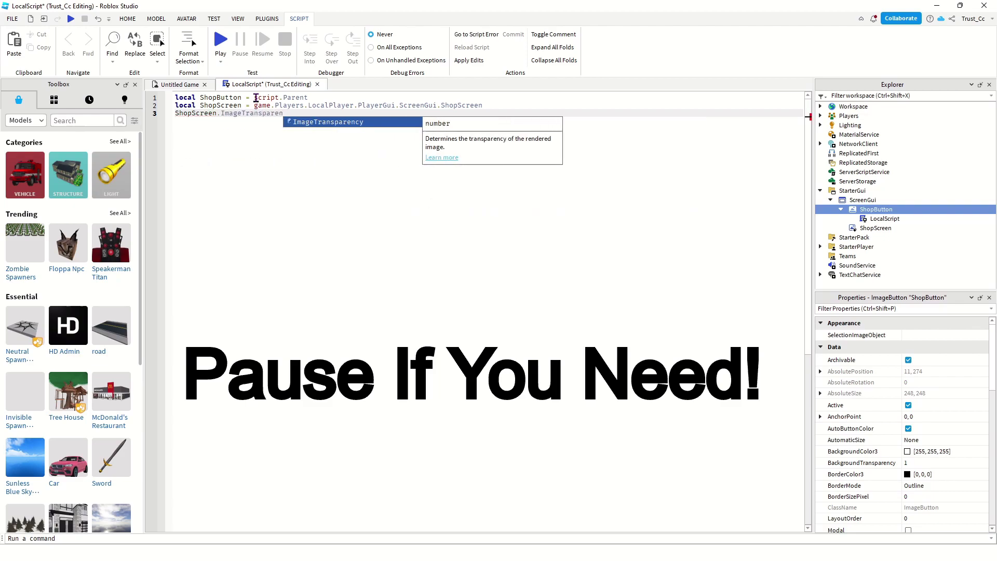
key("Tab")
type("= 1")
key("Return")
key("Return")
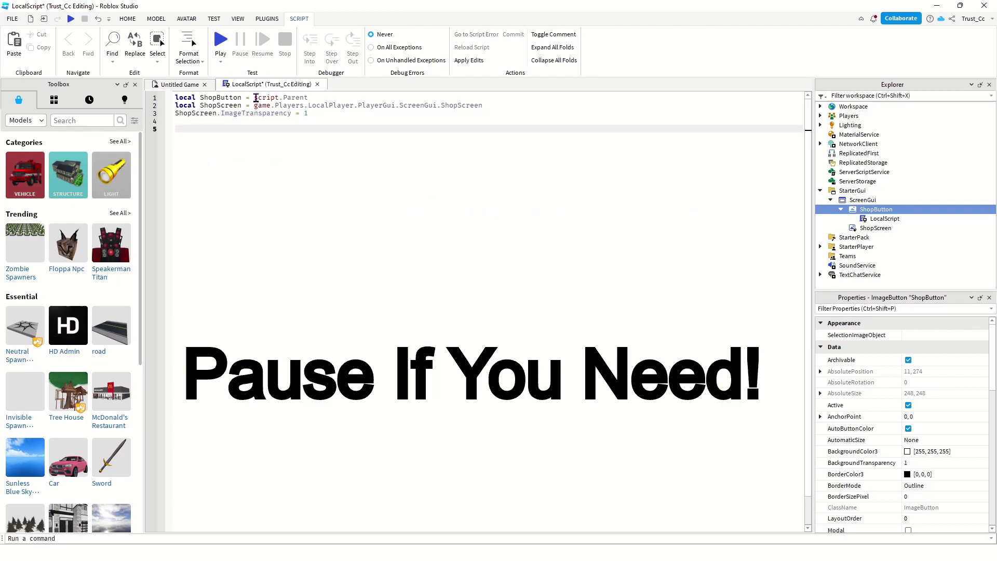
type("local function onButtonActivated()")
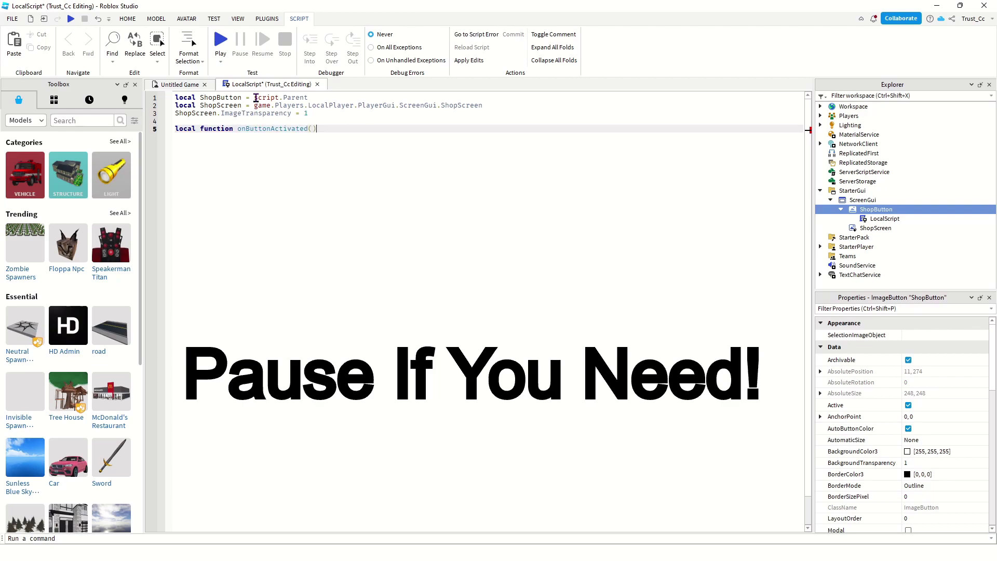
Step: Add an if ShopScreen.ImageTransparency == 0 branch that sets ImageTransparency to 1
key("Return")
type("if ShopSc")
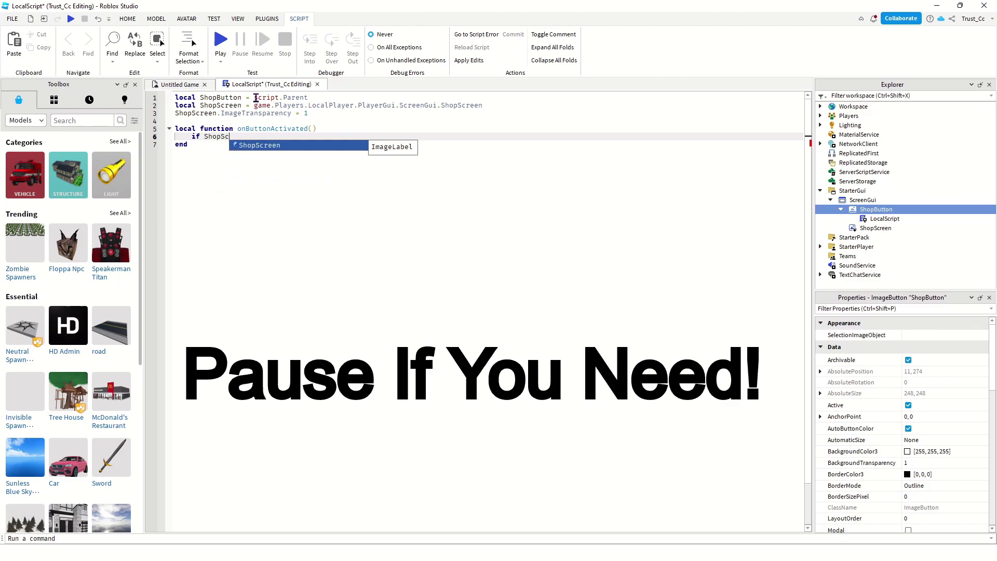
type("reen.Image")
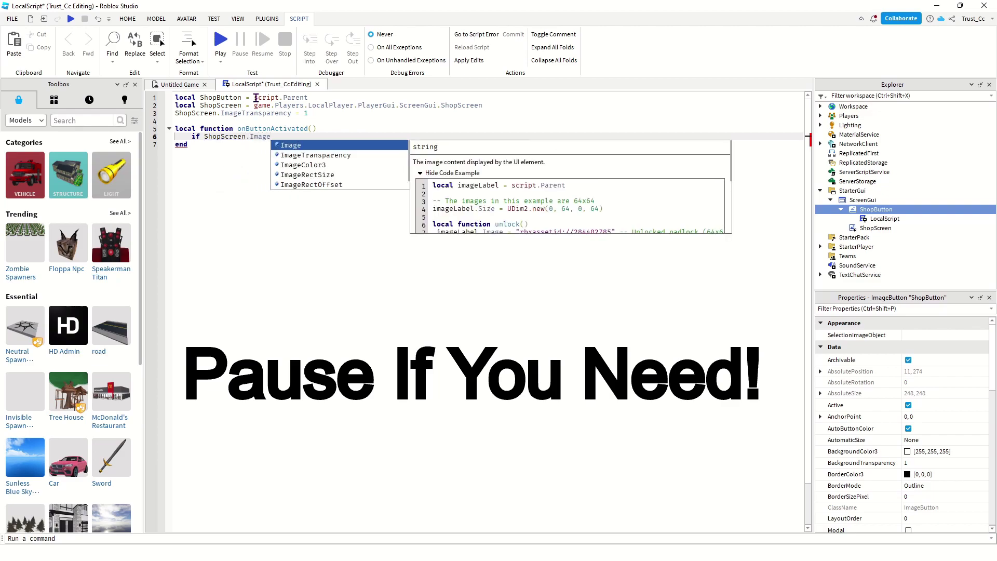
type("Transpara")
key("Tab")
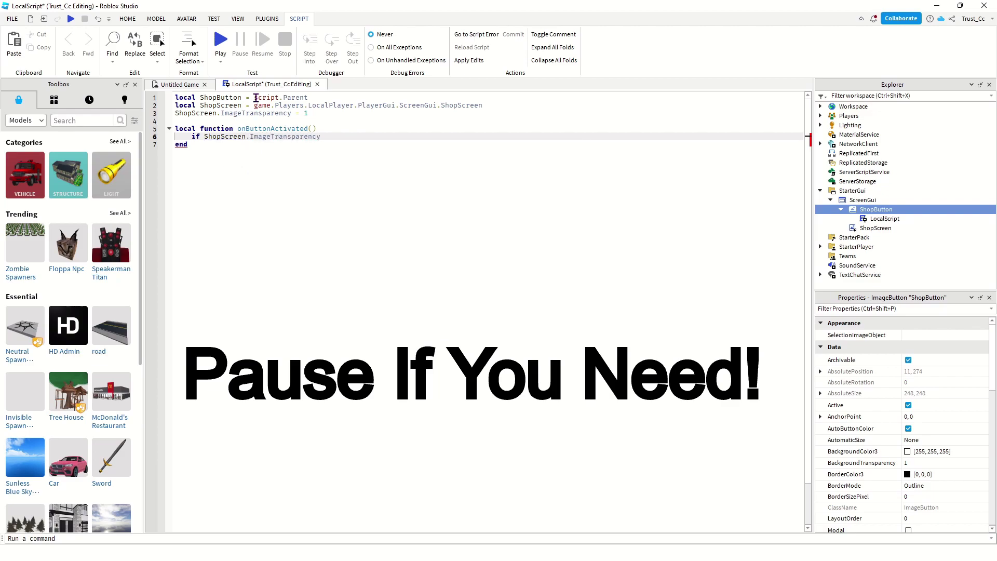
type("== 0 then")
key("Return")
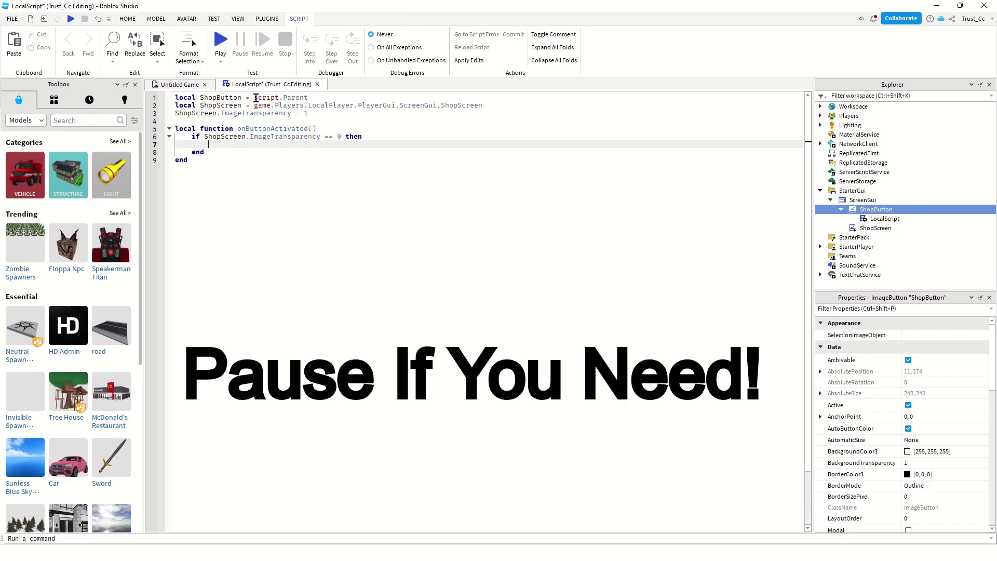
type("ShopScreen.ImageTran")
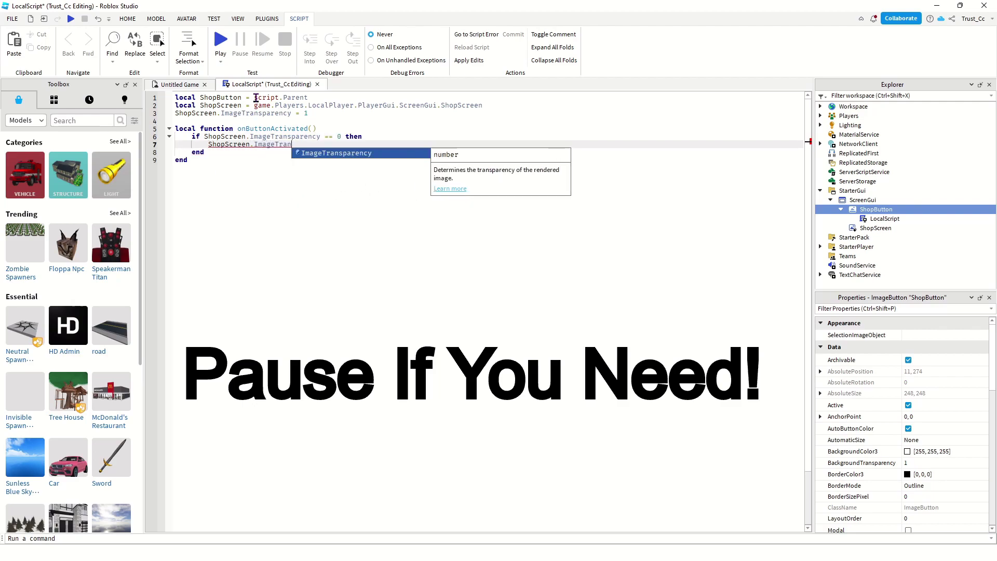
key("Tab")
type("= ")
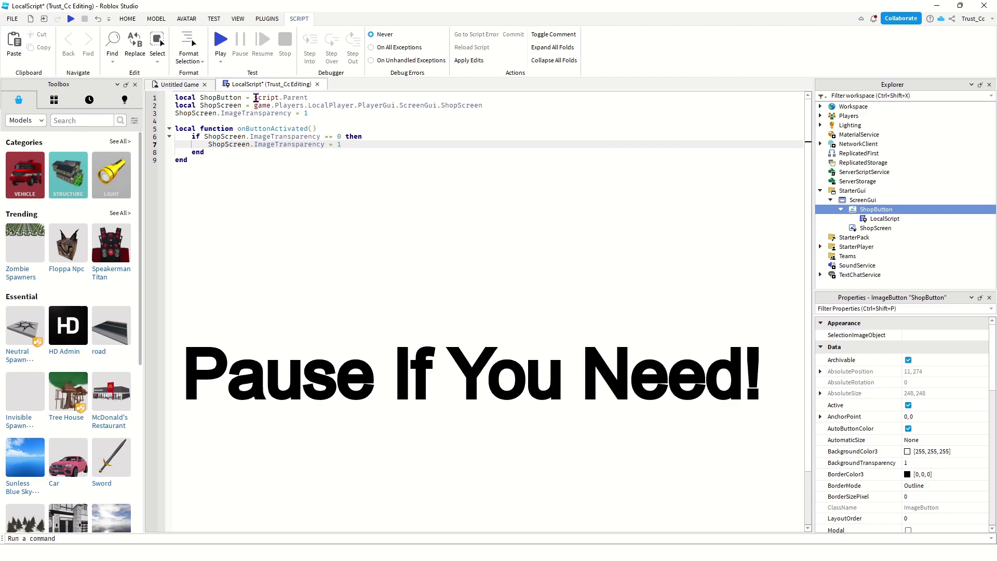
type("1")
Step: Add an else branch setting ShopScreen.ImageTransparency to 0, then open a new line below the function
key("Return")
type("else")
key("Return")
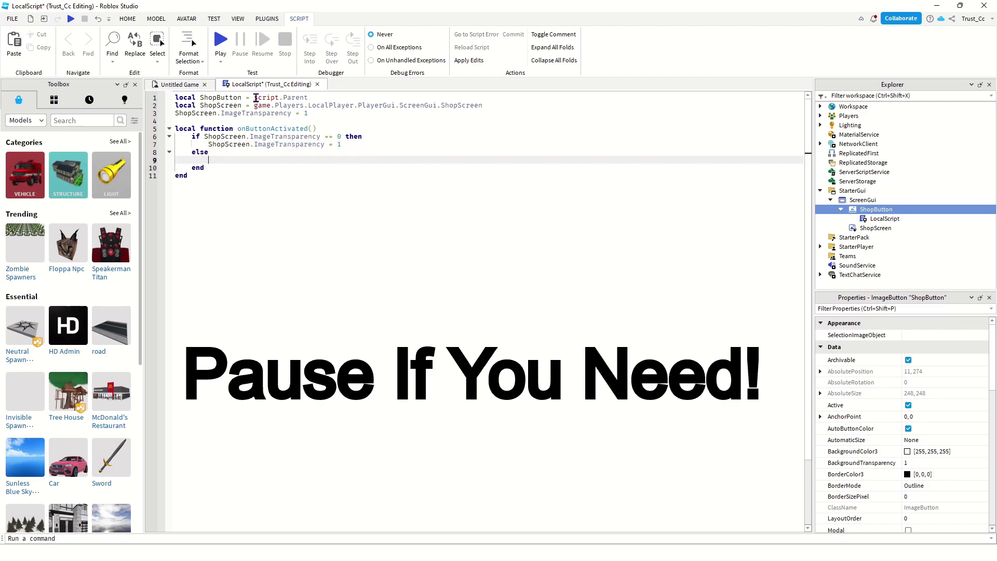
type("SHopS")
key("BackSpace")
key("BackSpace")
key("BackSpace")
key("BackSpace")
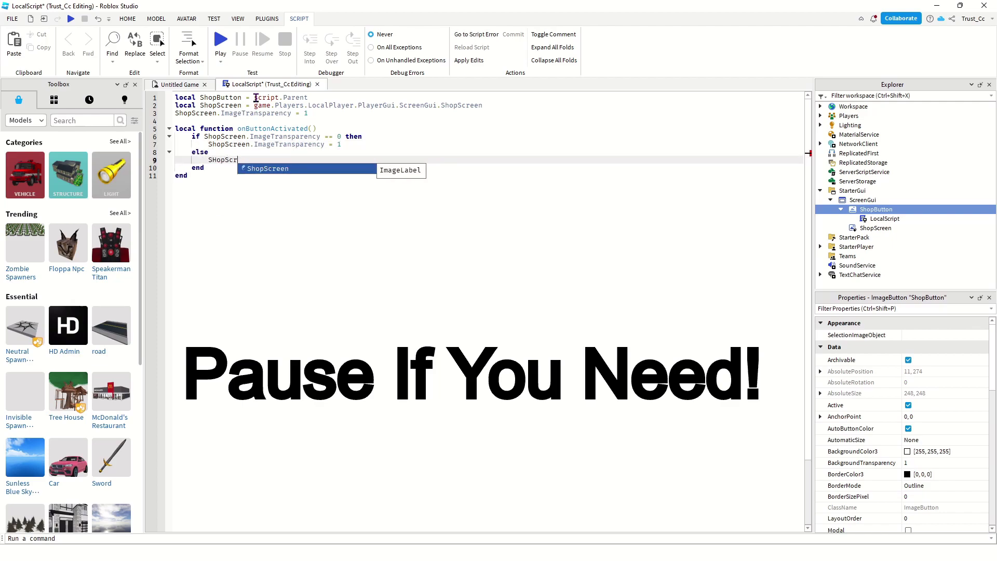
type("h")
key("Tab")
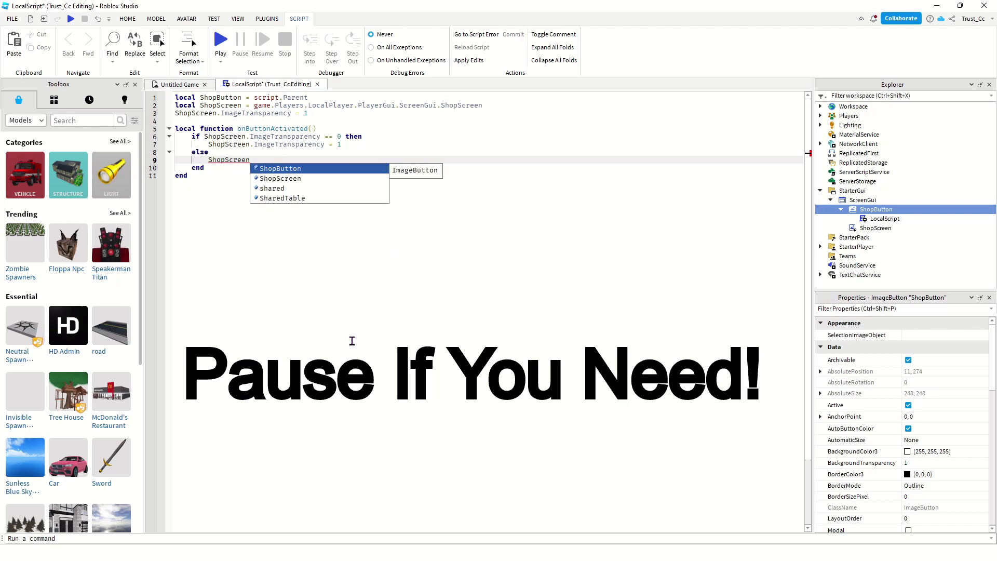
type(".ImageTranspa")
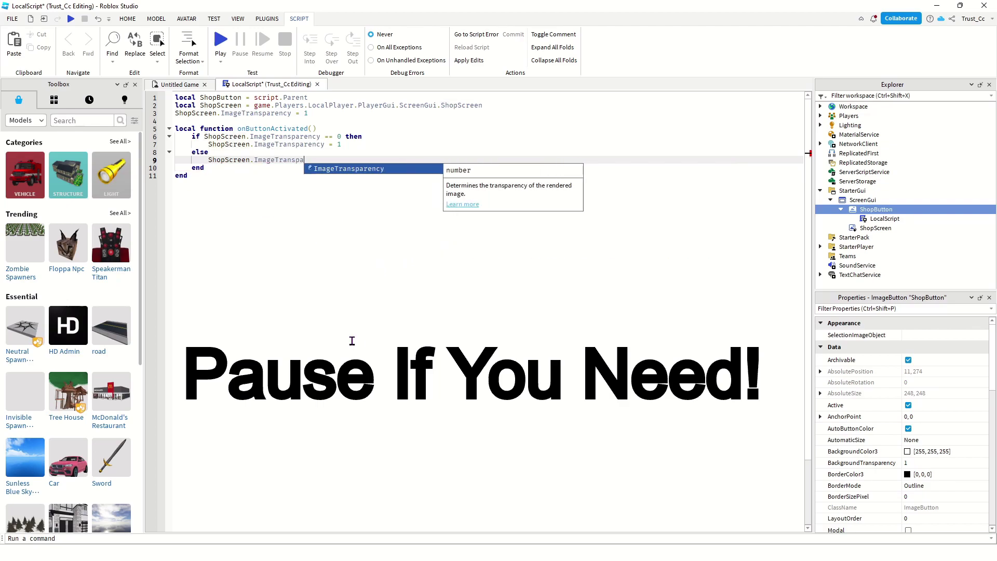
key("Tab")
type("= 0")
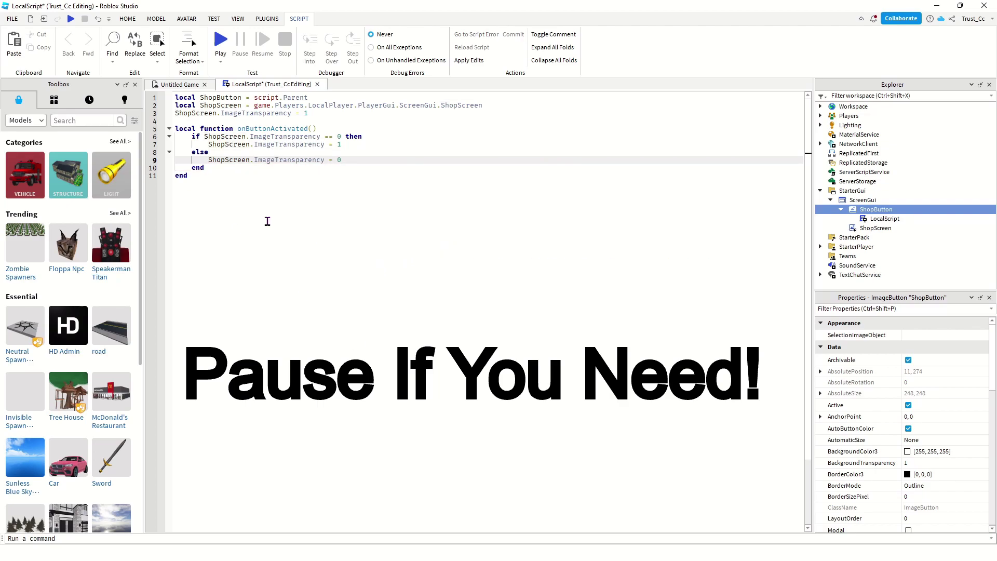
left_click(241, 177)
key("Return")
key("Return")
Step: Write ShopButton.Activated:Connect(onButtonActivated) on line 13 using autocomplete
type("Shop")
key("Tab")
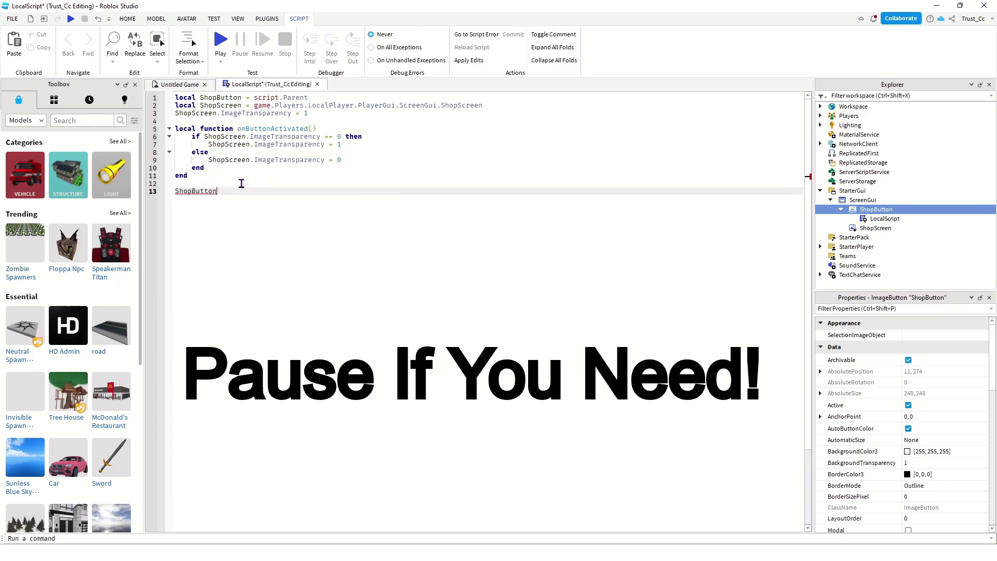
type(".Ac")
key("Tab")
type(":Con")
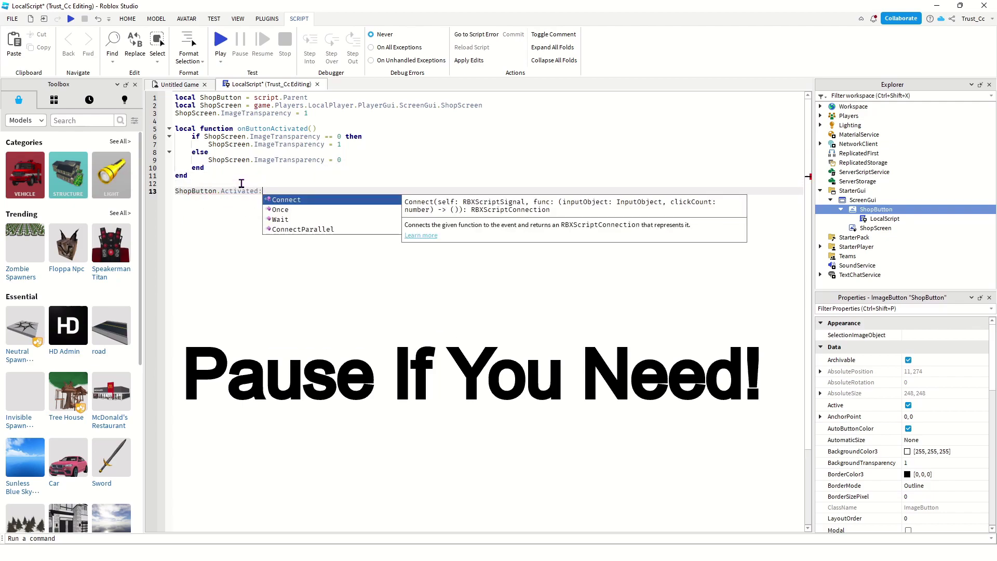
key("Tab")
type("(onButtonActi")
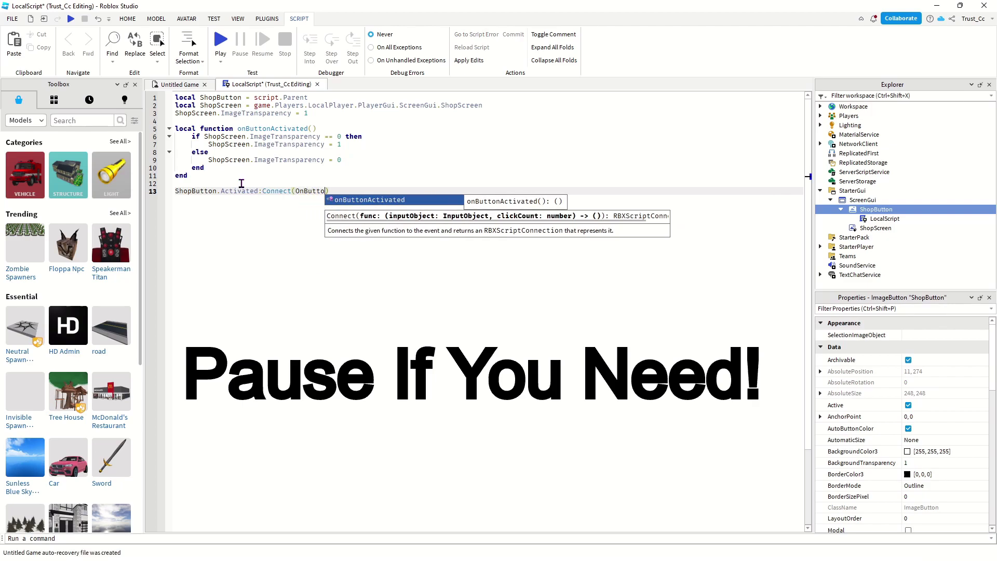
key("Tab")
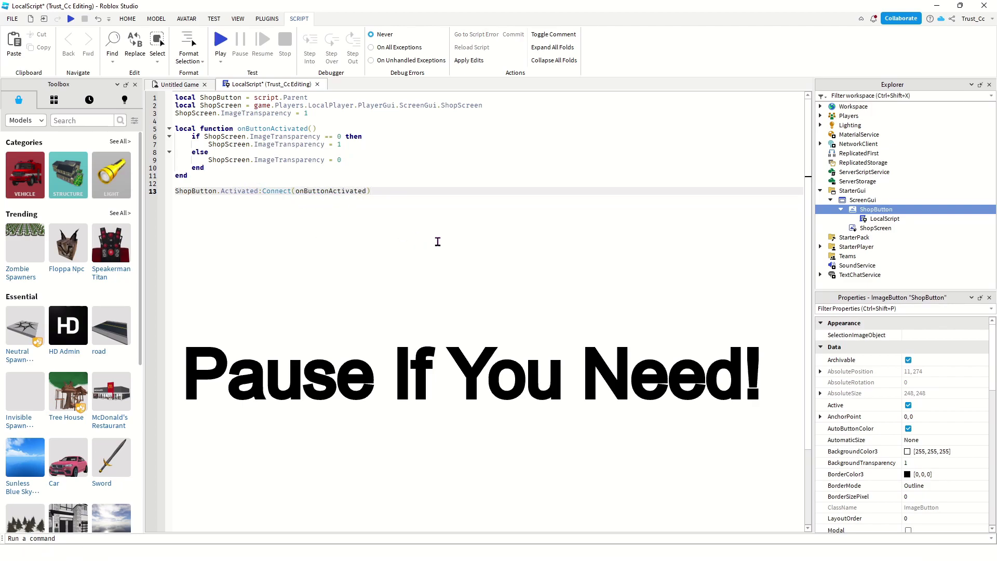
Step: Save the script edits and start a Play test
key("ctrl+s")
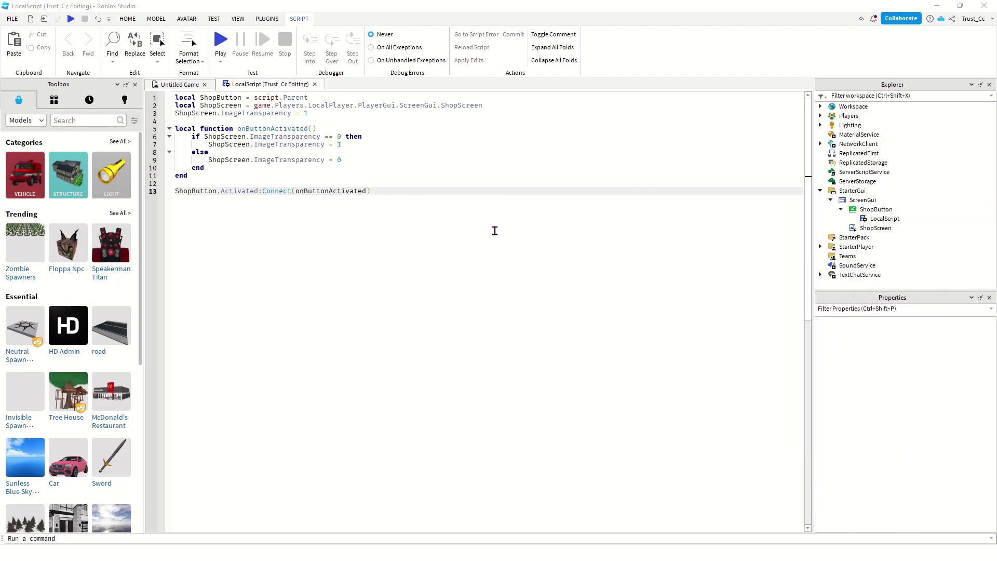
left_click_drag(482, 105, 439, 106)
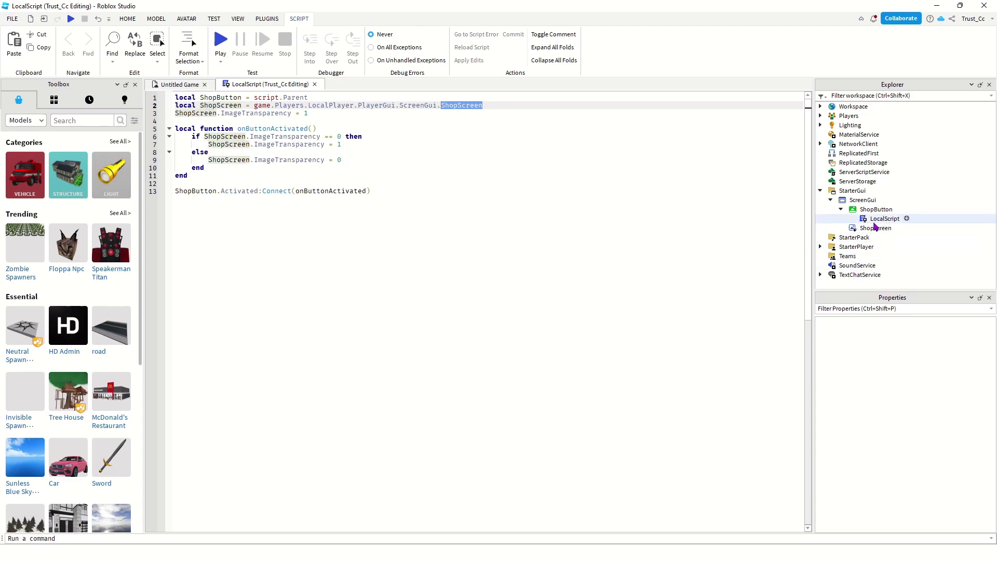
left_click(221, 39)
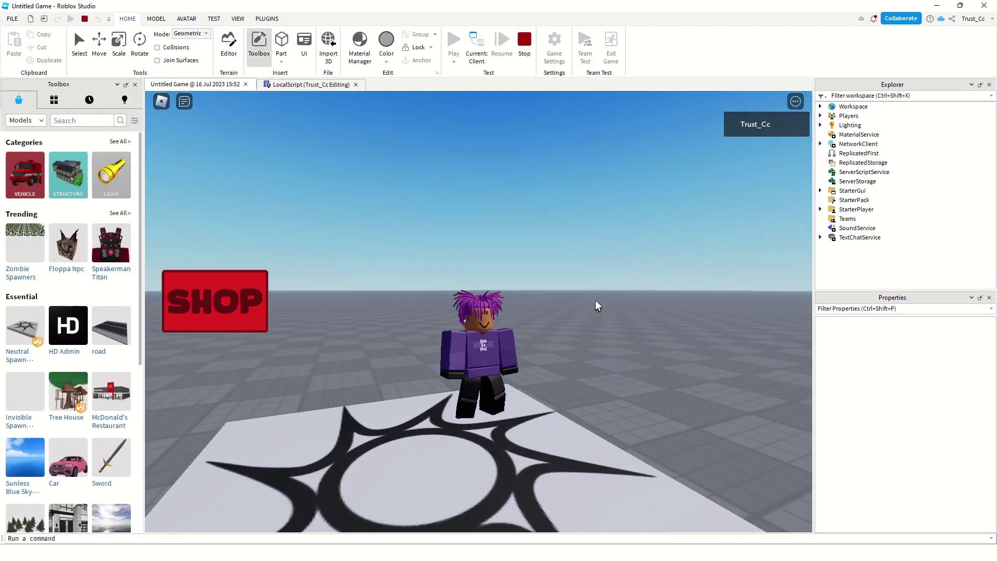
Step: Click the red SHOP button repeatedly, opening and closing the six-slot shop panel
left_click(211, 296)
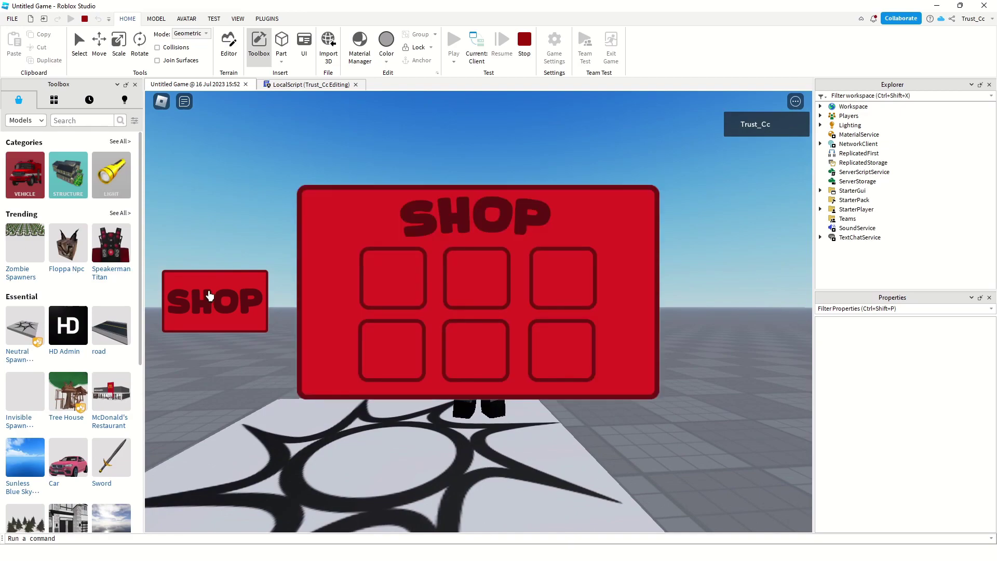
left_click(210, 296)
left_click(211, 296)
left_click(211, 296)
left_click(210, 296)
left_click(179, 304)
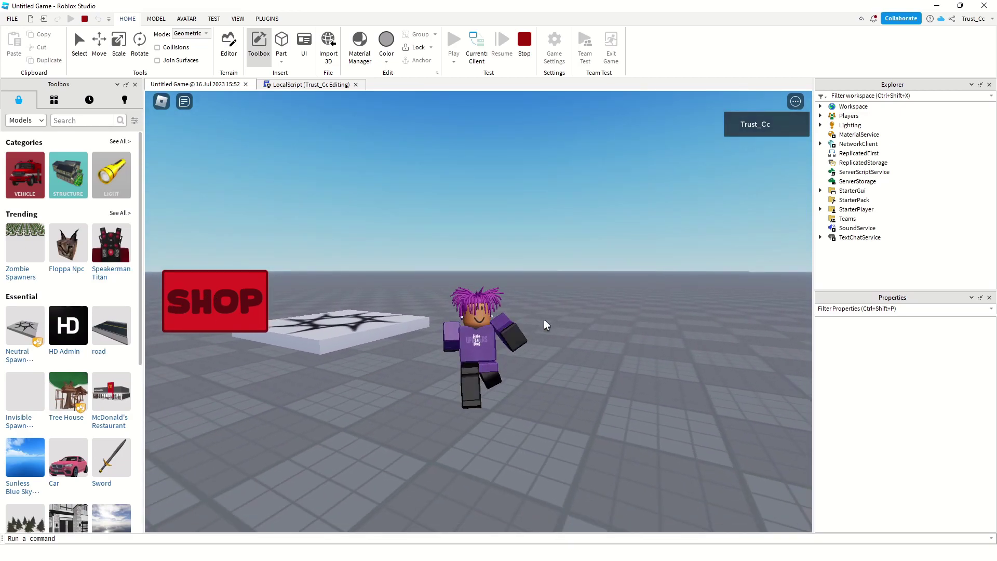